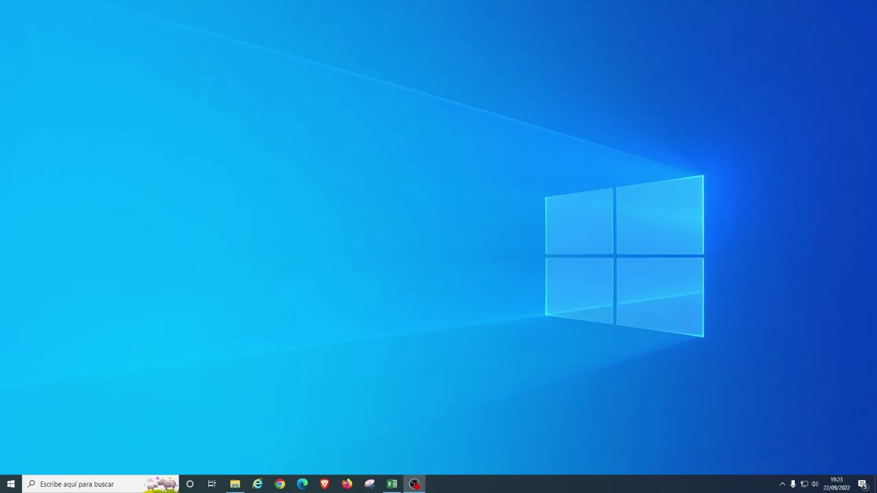
Step: Switch to the Financial Sample.xlsx workbook in Excel and jump from cell I10 to the last used cell, P701
click(392, 484)
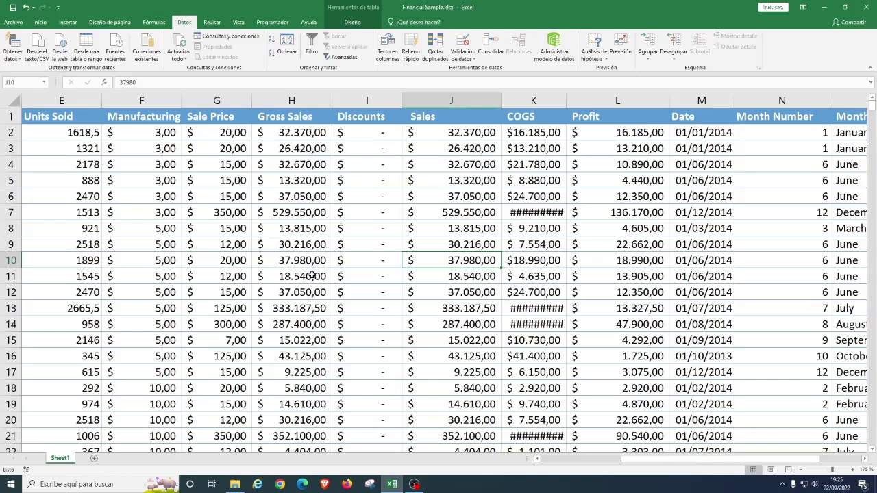
click(354, 261)
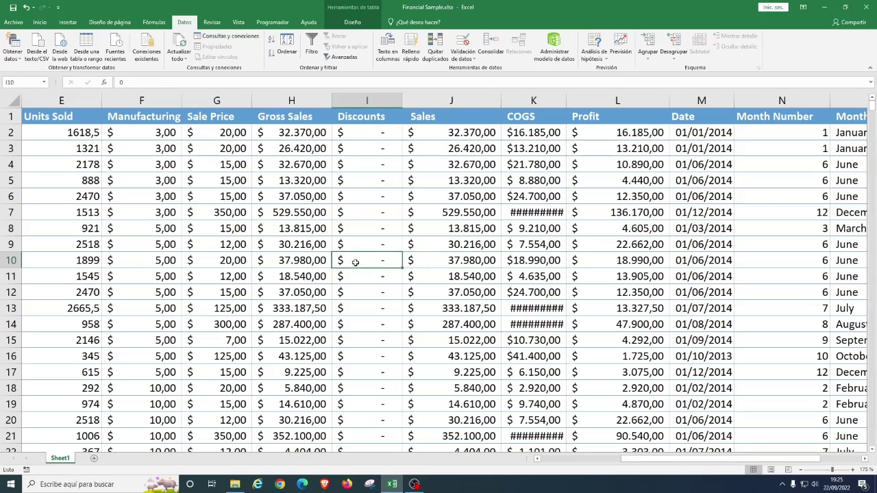
key(ctrl+End)
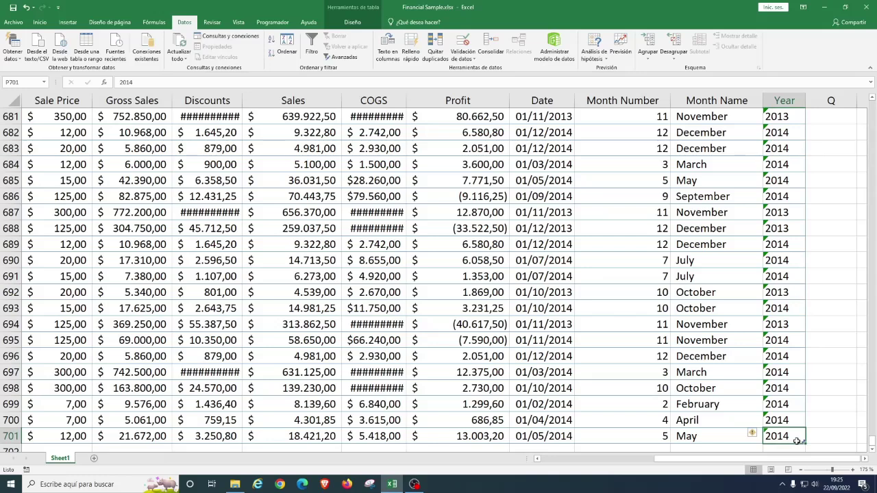
click(548, 336)
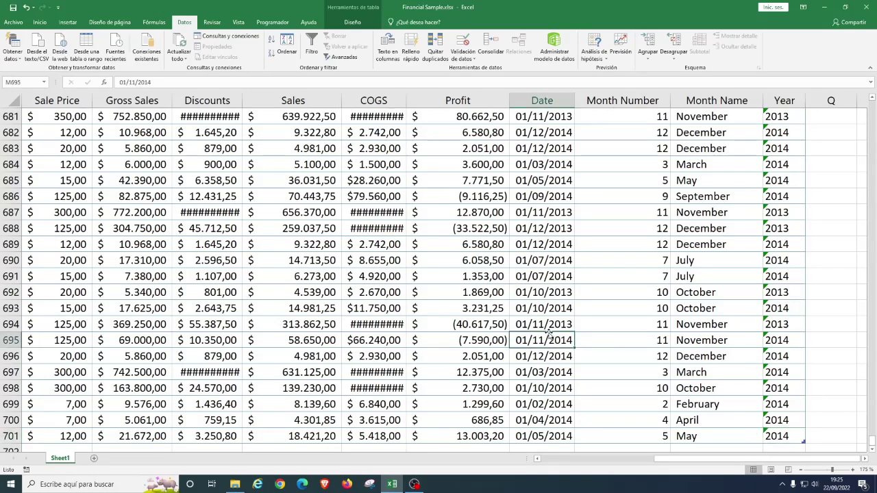
key(Right)
key(Up)
key(Up)
key(Up)
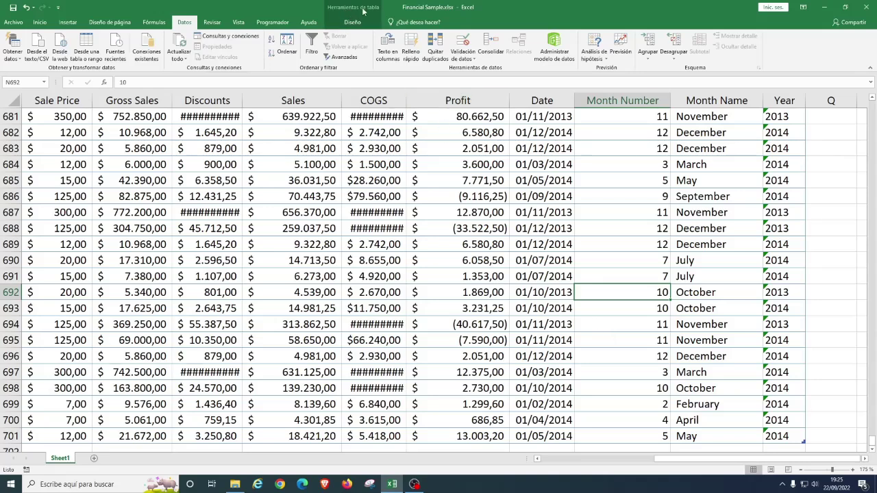
Step: Convert the financial data table on Sheet1 to a normal range and accept the conversion
click(442, 243)
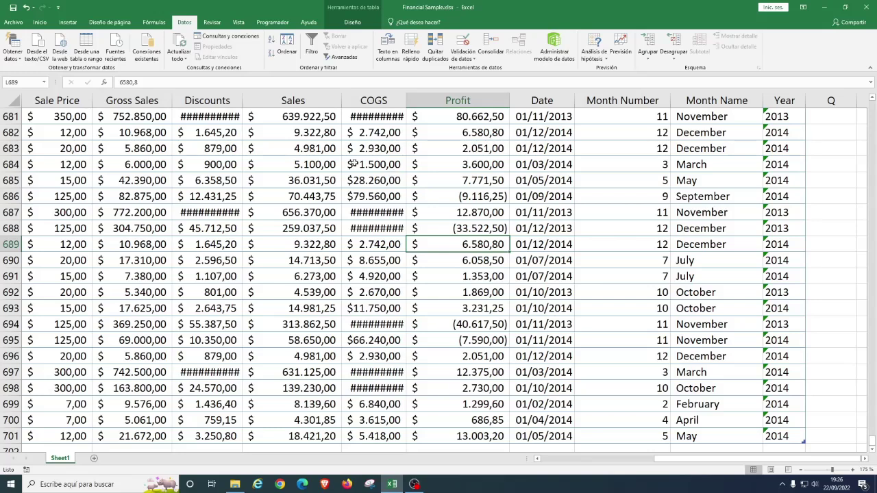
click(352, 22)
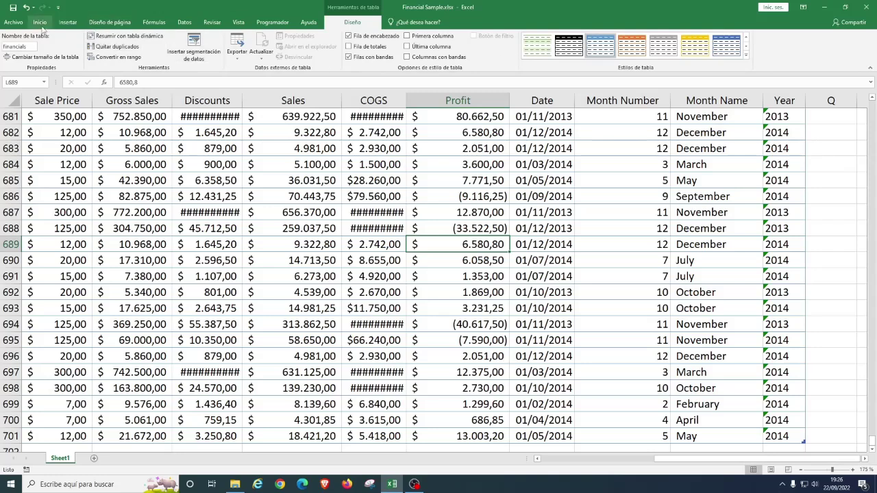
click(41, 23)
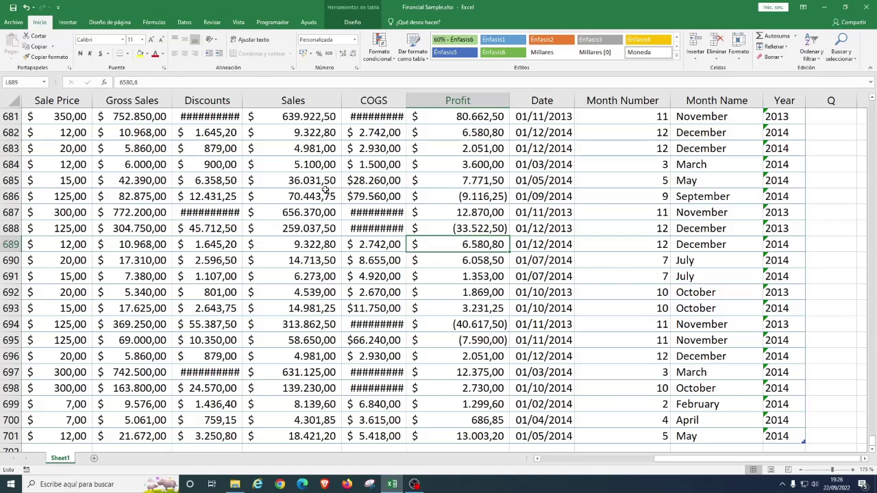
right_click(278, 196)
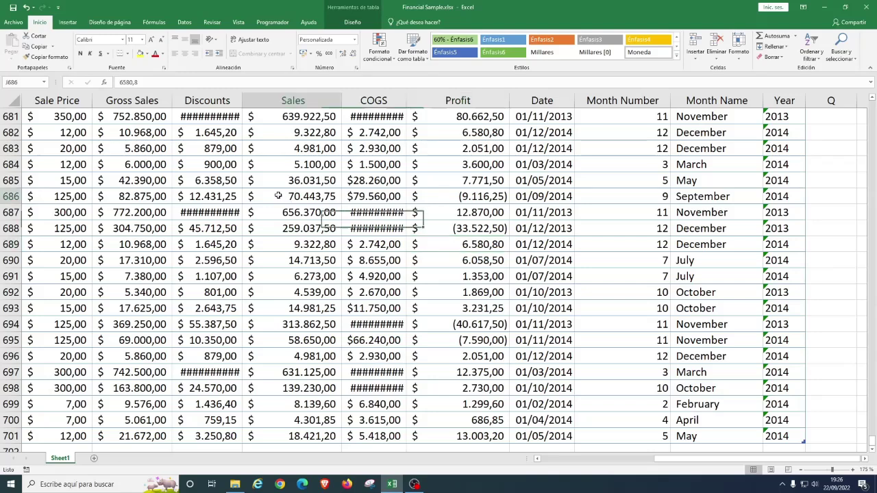
mouse_move(325, 360)
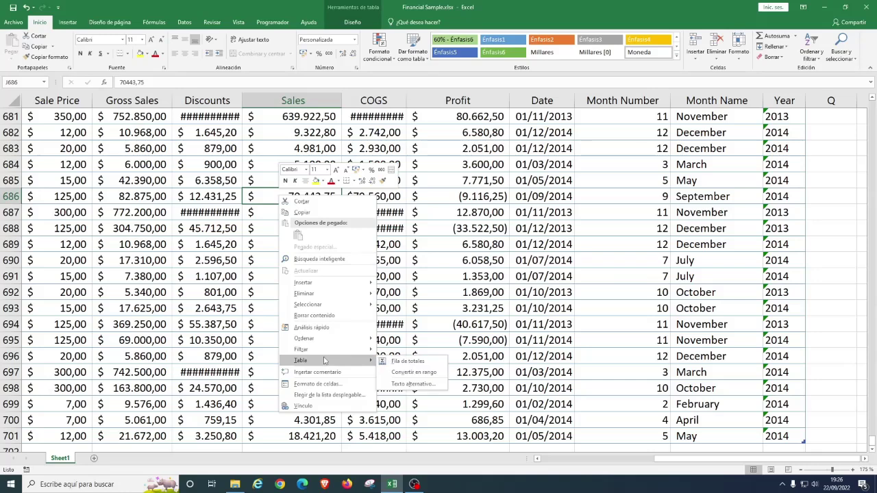
click(420, 374)
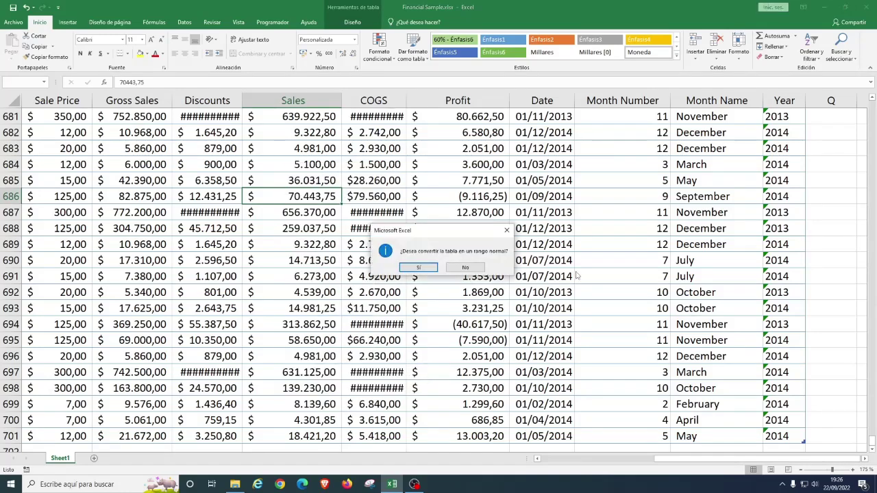
click(419, 267)
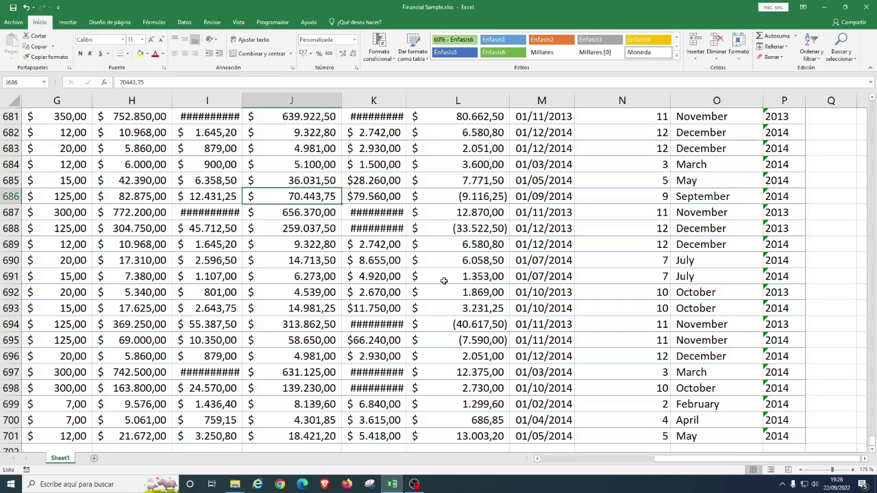
click(286, 226)
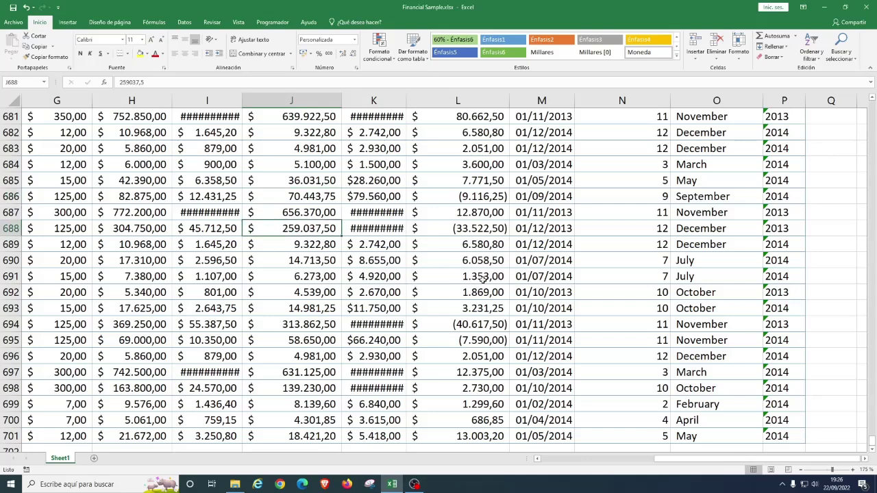
key(Right)
key(Right)
key(Down)
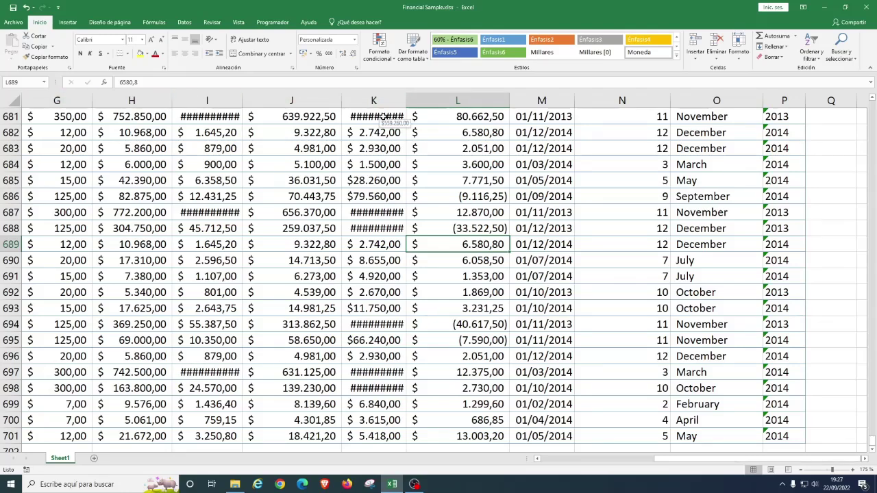
click(505, 261)
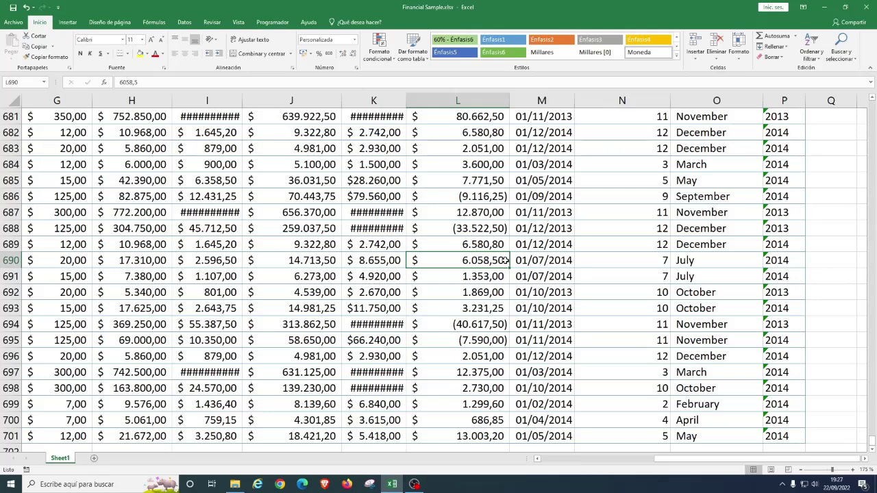
Step: Return to cell A1, select D11, and jump along row 11 to P11, XFD11 and back to A11
key(ctrl+Home)
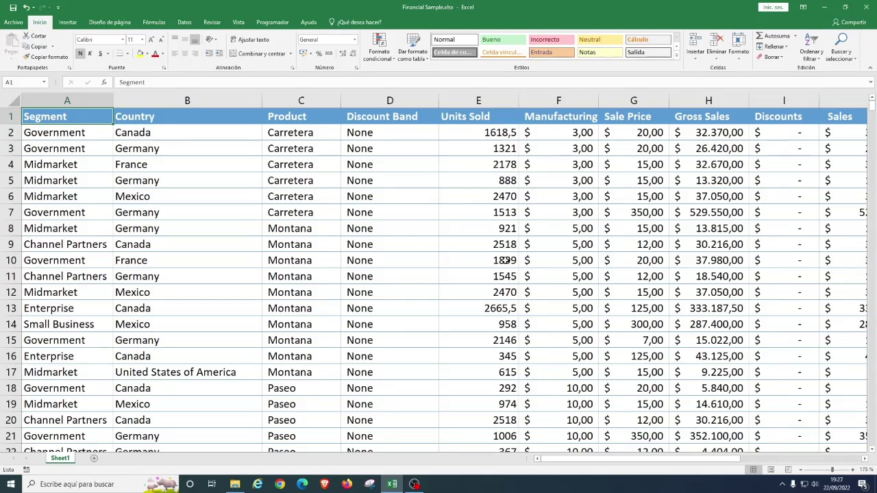
click(386, 269)
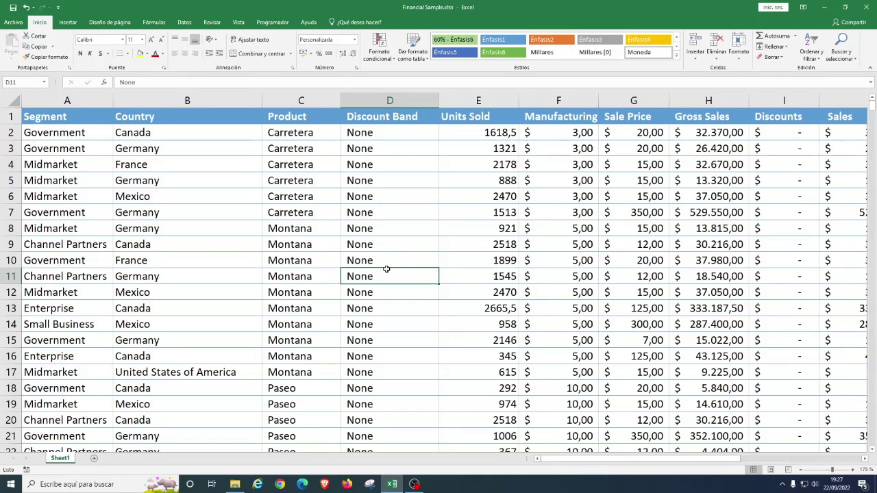
key(ctrl+Right)
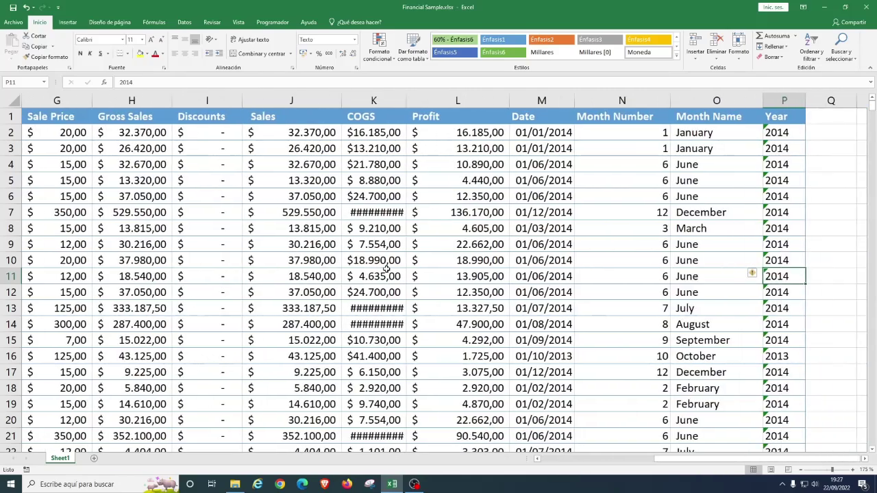
key(ctrl+Right)
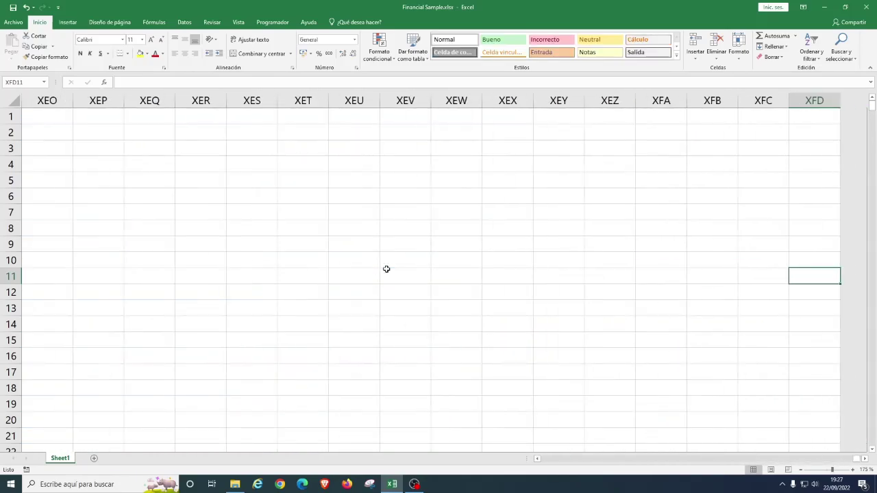
key(ctrl+Left)
key(ctrl+Left)
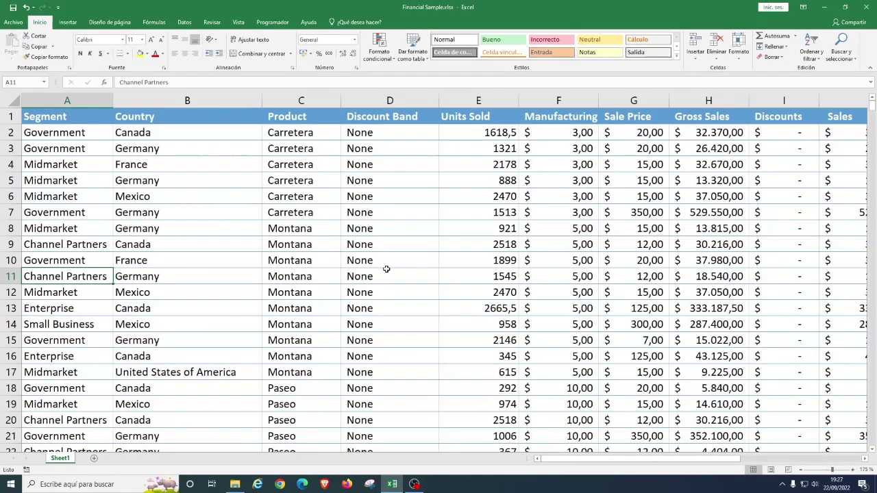
Step: Repeat the edge jumps along row 11 twice, from column A to column XFD and back to column A
key(ctrl+Right)
key(ctrl+Right)
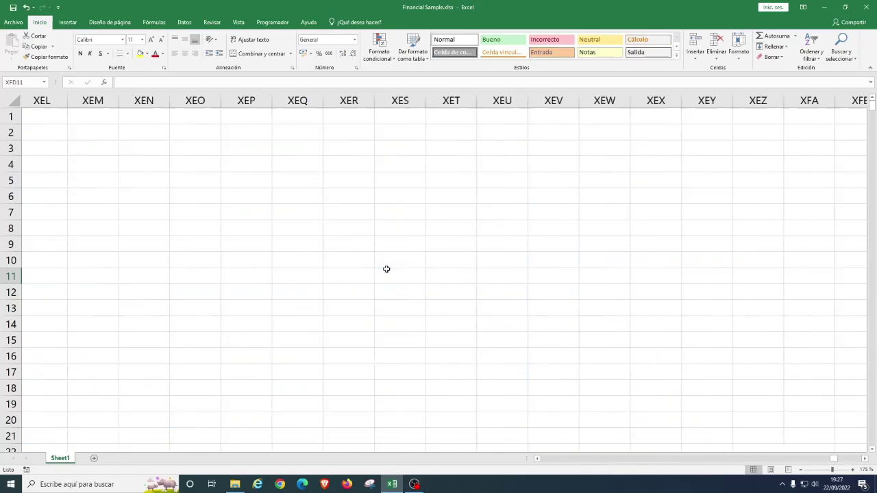
key(ctrl+Left)
key(ctrl+Left)
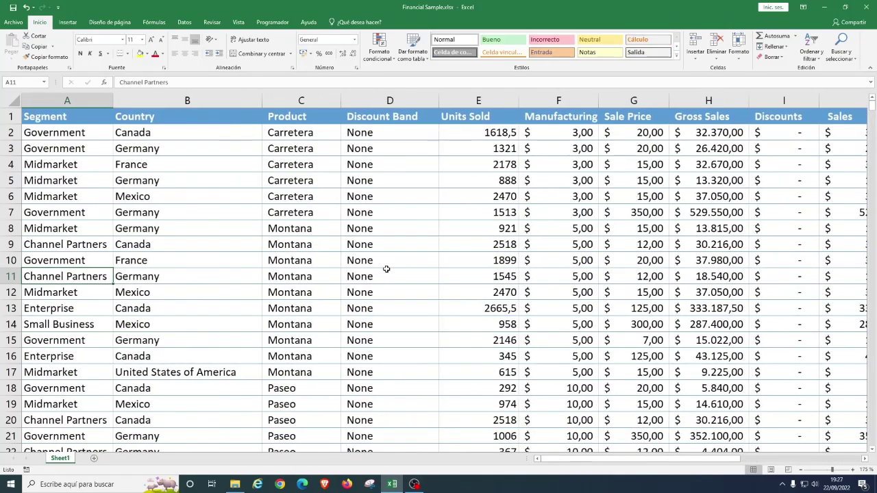
key(ctrl+Right)
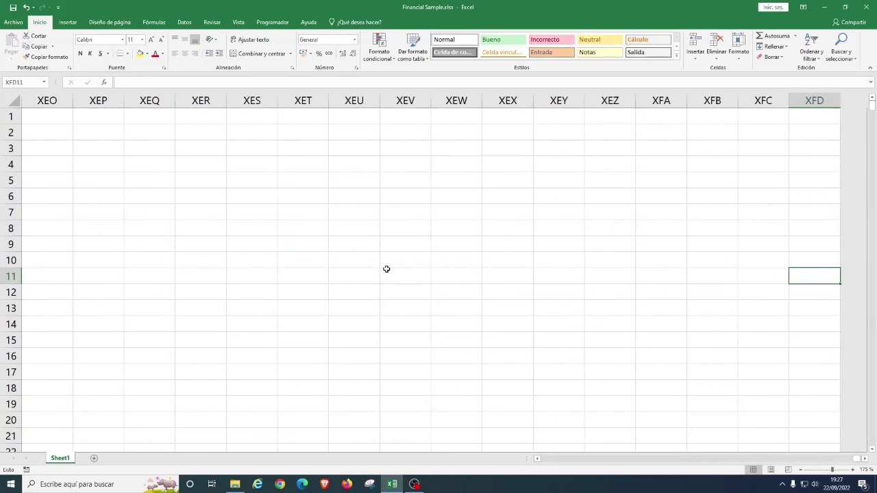
key(ctrl+Right)
key(ctrl+Left)
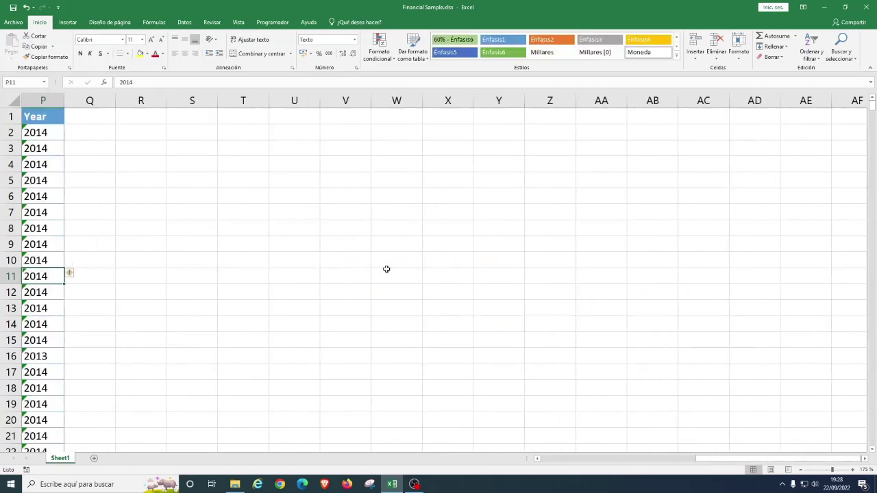
key(ctrl+Left)
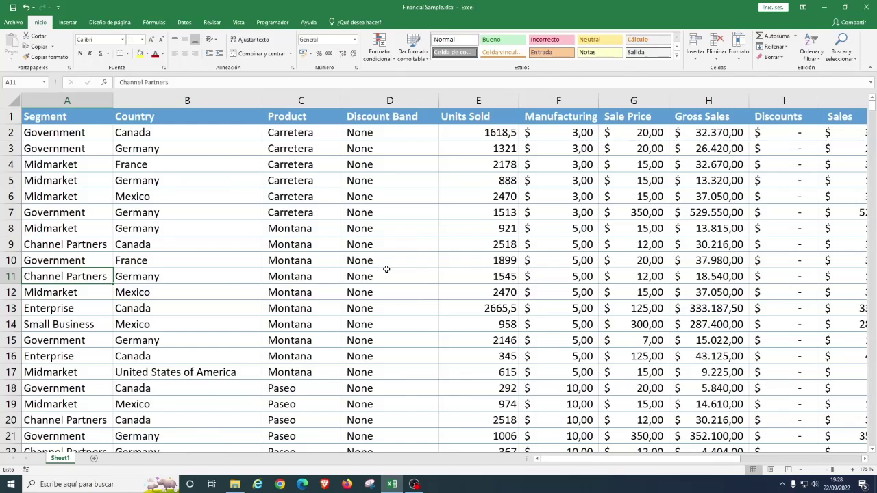
Step: Jump down column A to the last data row, 701, and the last sheet row, 1048576, and return to A1
key(ctrl+Down)
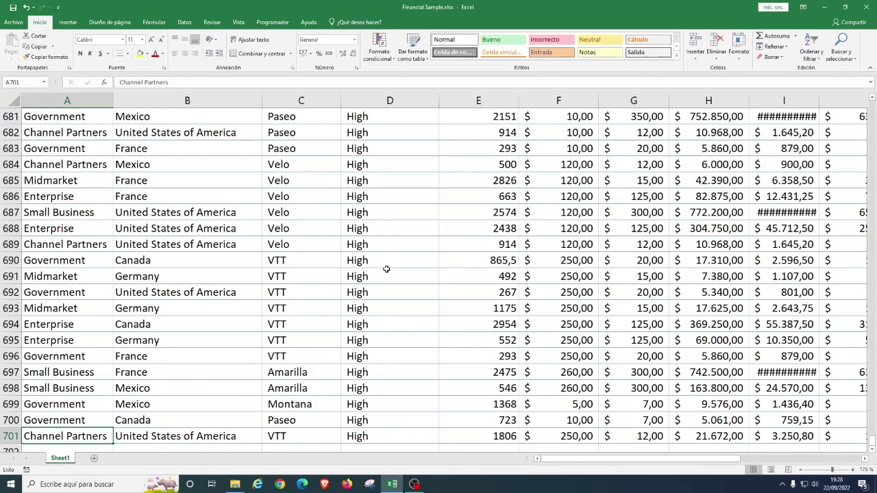
key(ctrl+Down)
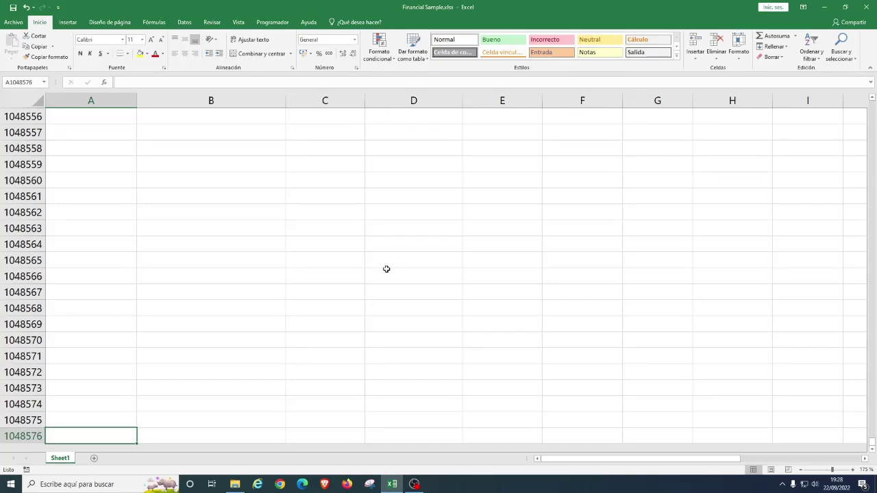
key(ctrl+Home)
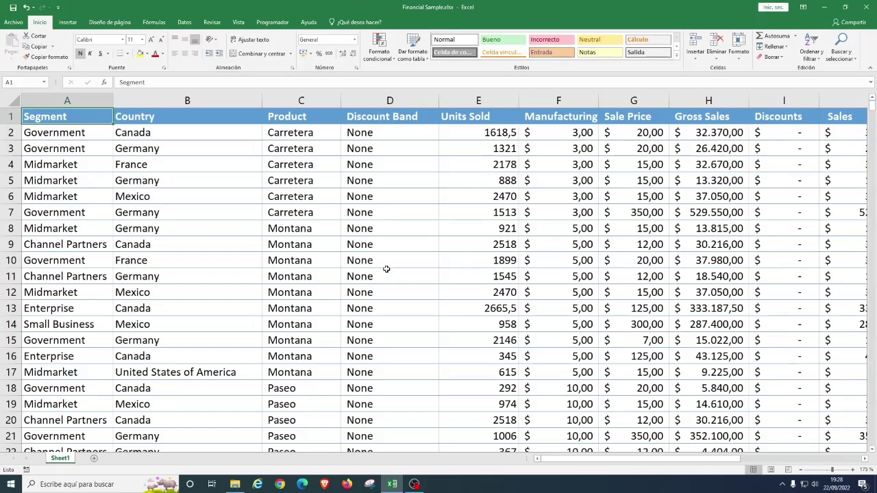
Step: Page down through the records three screens and page back up to cell A1
key(Page_Down)
key(Page_Down)
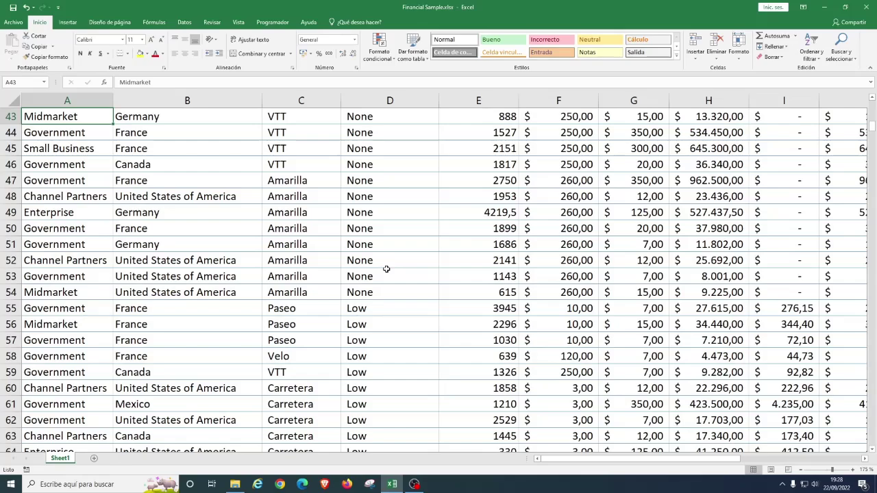
key(Page_Down)
key(Page_Up)
key(Page_Up)
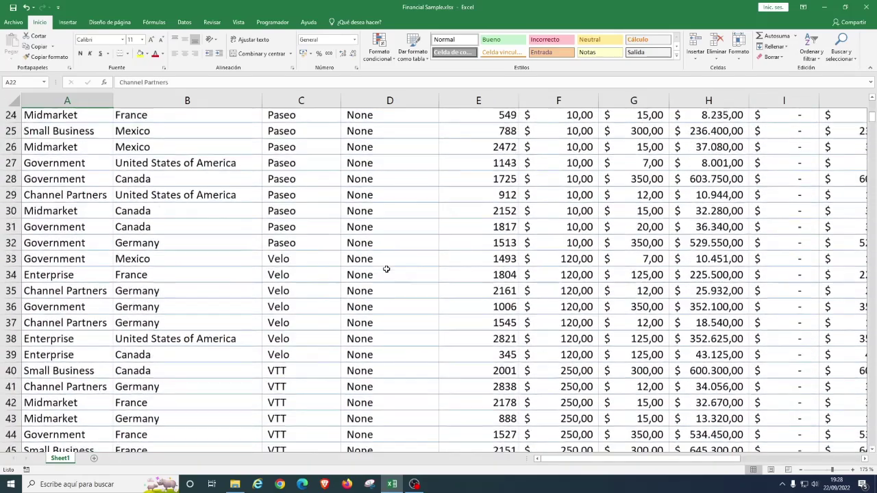
key(Page_Up)
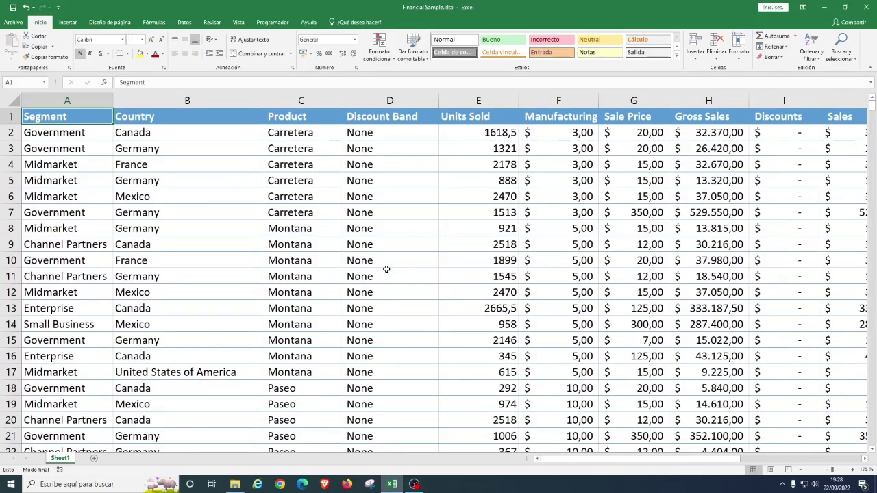
Step: Toggle End mode on and off repeatedly while cell A1 is selected
key(End)
key(End)
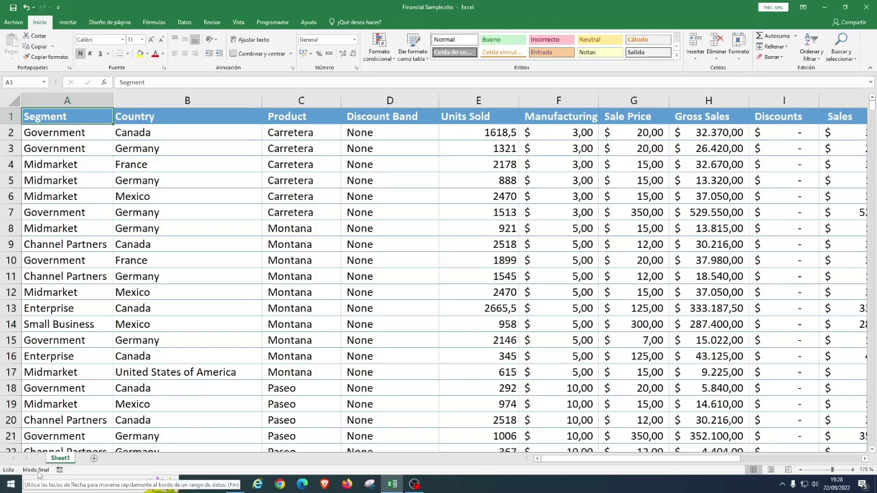
key(End)
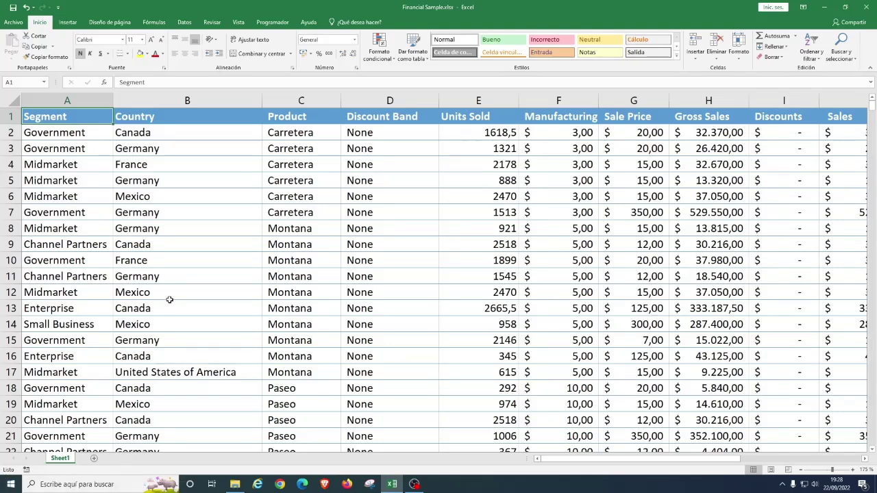
key(End)
key(End)
key(End)
key(End)
key(End)
key(End)
Step: Use End mode to jump along row 1 from A1 to P1, back to A1, to P1 again and to XFD1
key(End)
key(Right)
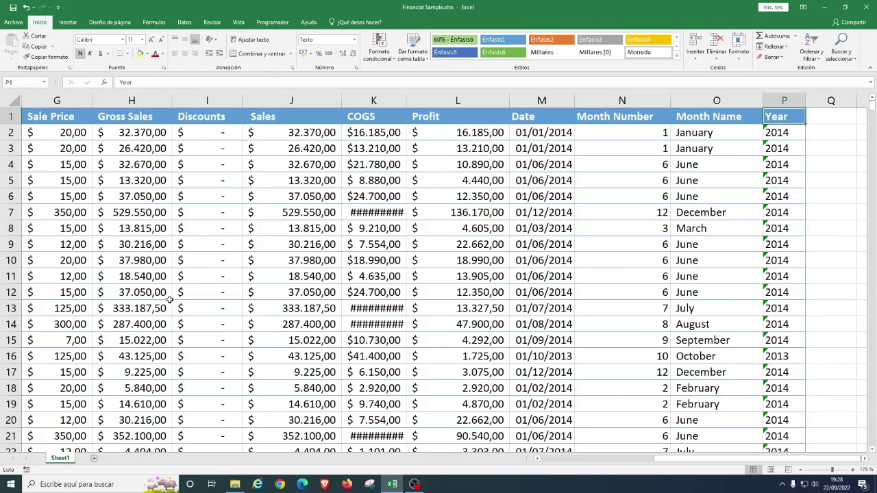
key(End)
key(Left)
key(End)
key(Right)
key(End)
key(Right)
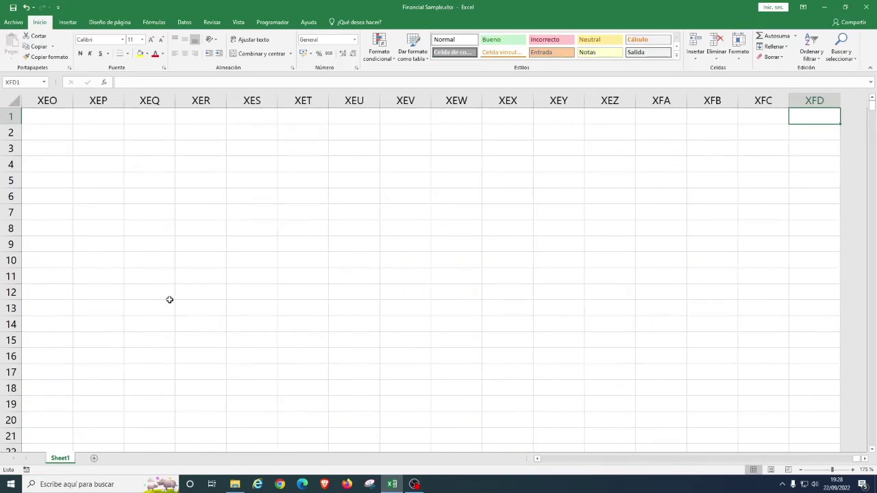
Step: Return along row 1 from XFD1 to P1 and on to A1 using End mode
key(Left)
key(End)
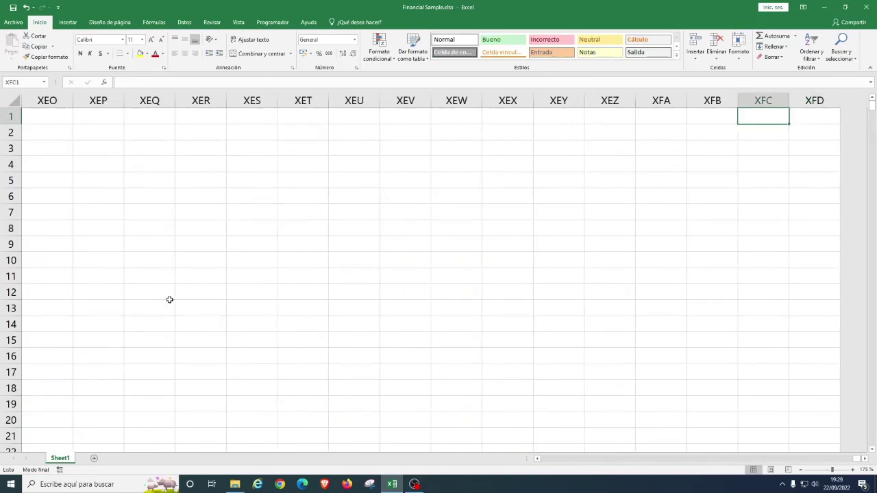
key(Left)
key(End)
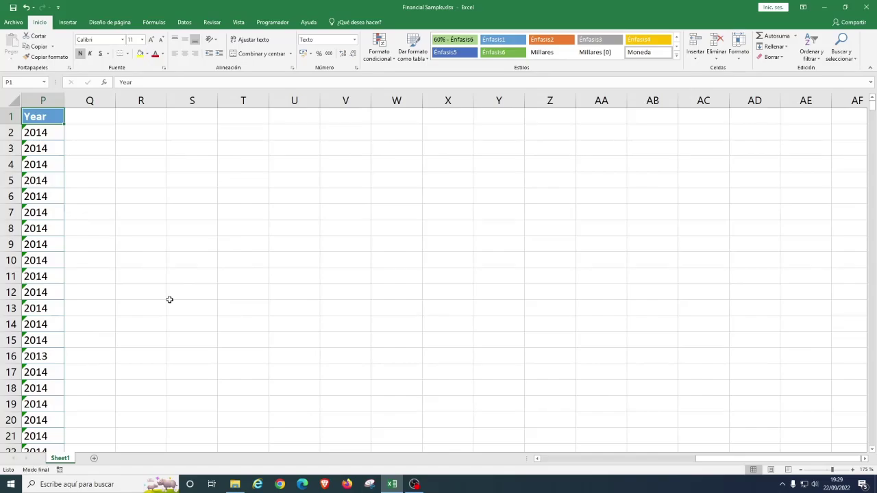
key(Left)
Step: Use End mode to jump down column A to rows 701 and 1048576, and back up to A1 via row 701
key(End)
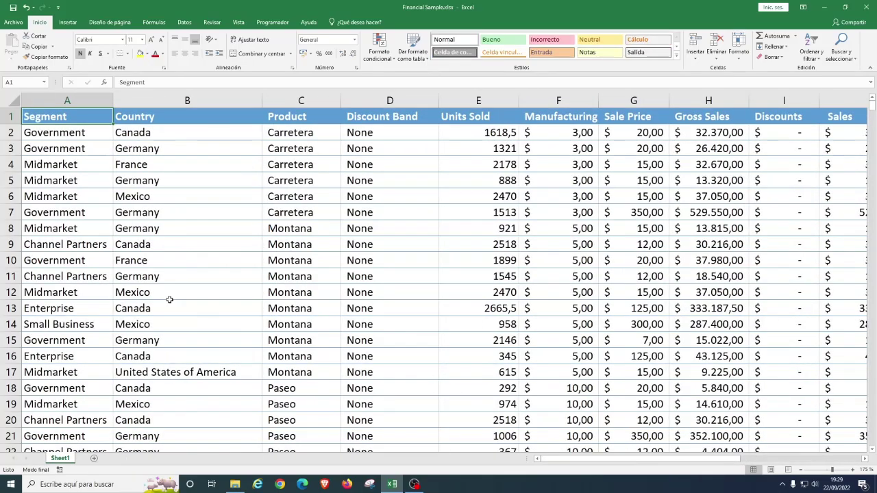
key(Down)
key(End)
key(Down)
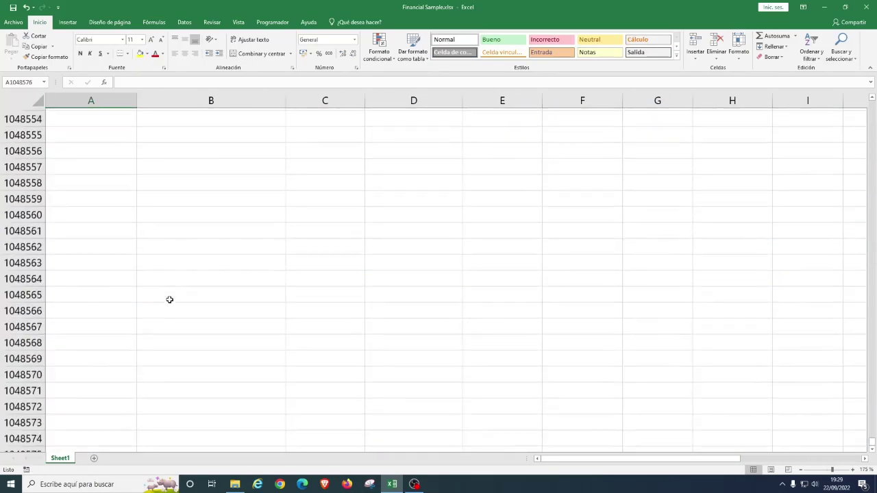
key(End)
key(Up)
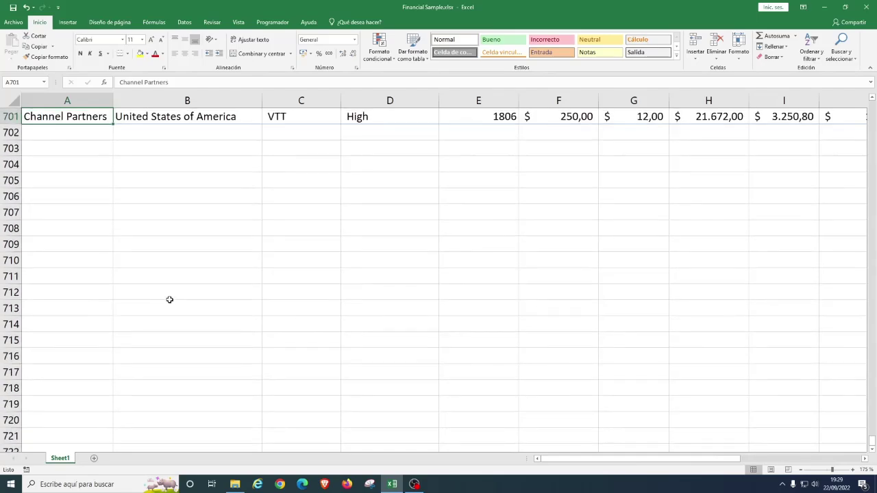
key(End)
key(Up)
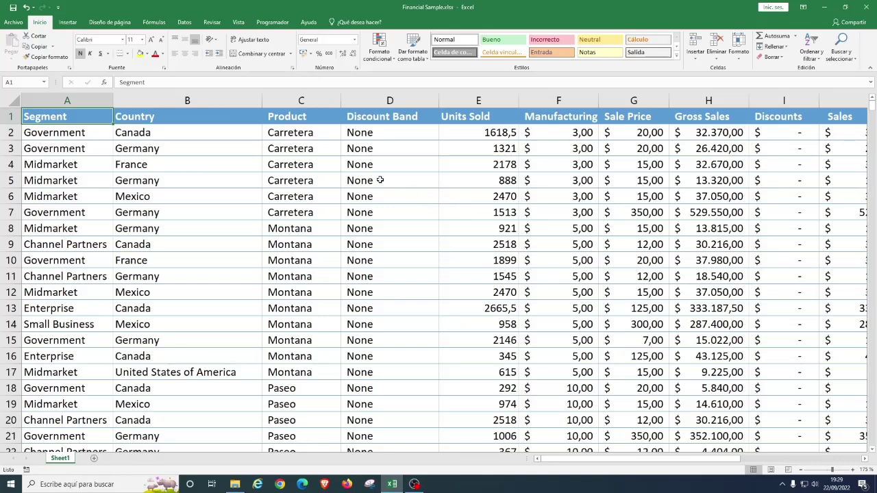
Step: Show the sheet in Page Layout view and return it to Normal view
click(771, 470)
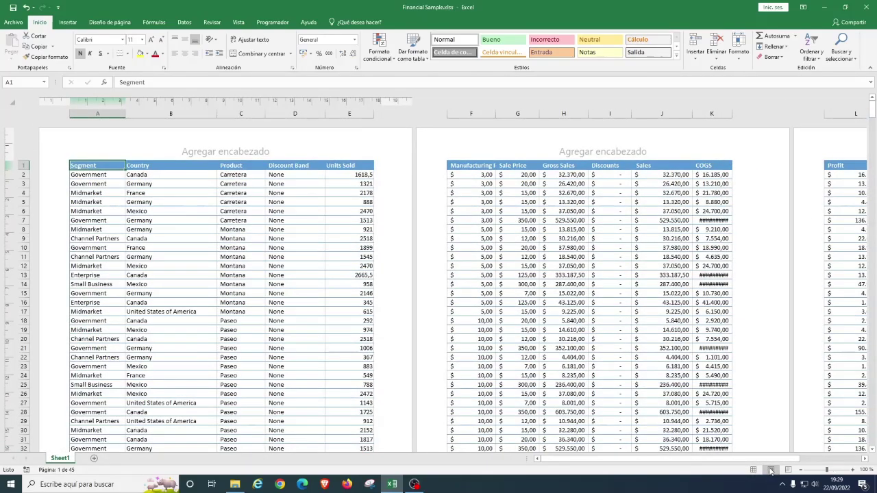
click(753, 470)
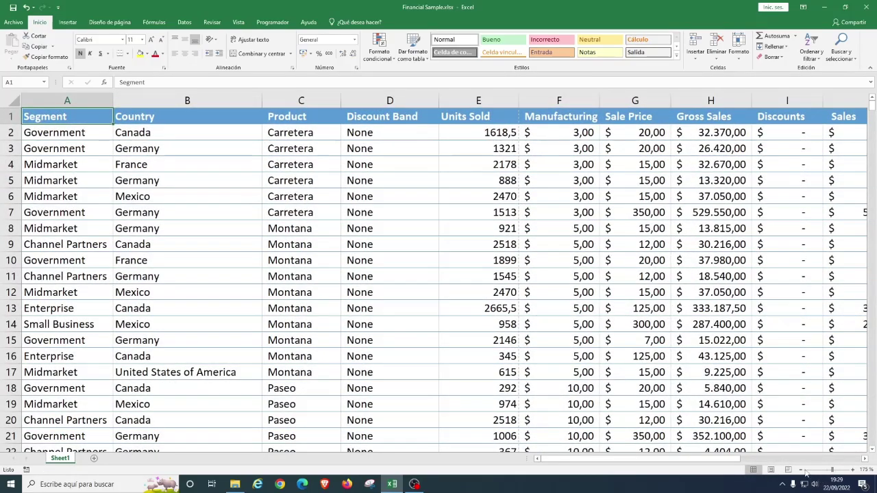
Step: Reduce the worksheet zoom in 10% increments to 90%
click(801, 469)
click(801, 470)
click(801, 470)
click(801, 470)
click(801, 470)
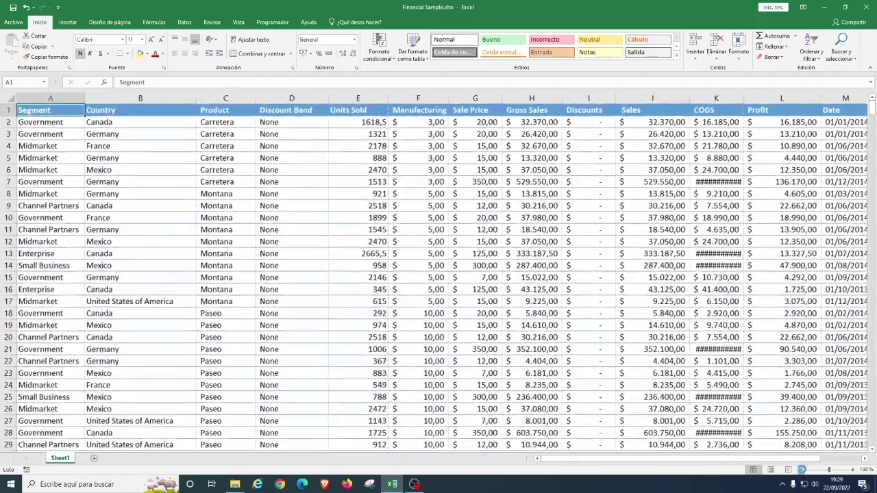
click(800, 470)
click(801, 470)
click(801, 470)
click(801, 470)
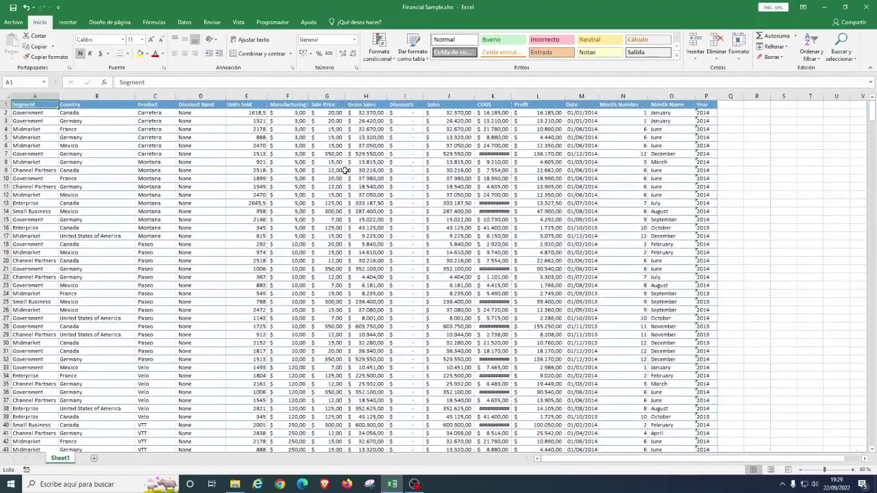
Step: Set the worksheet zoom to 50% with the Zoom command, return to cell A1 and restore the zoom to 100%
click(238, 22)
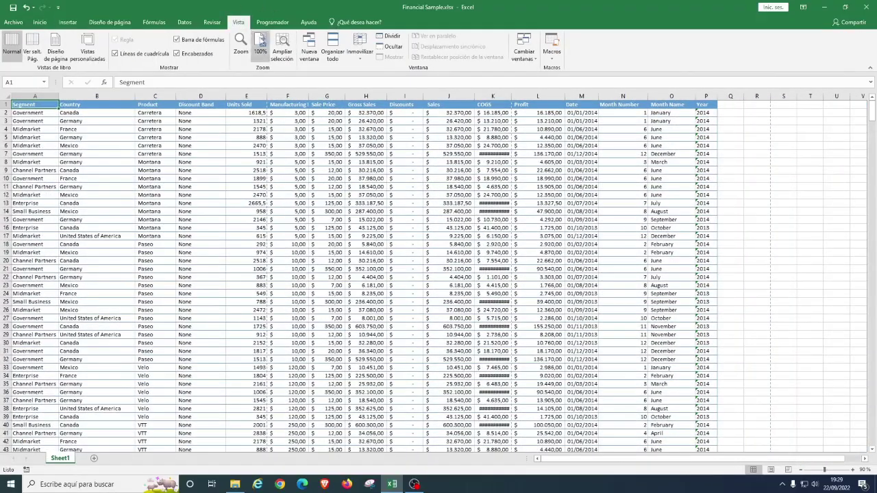
click(250, 54)
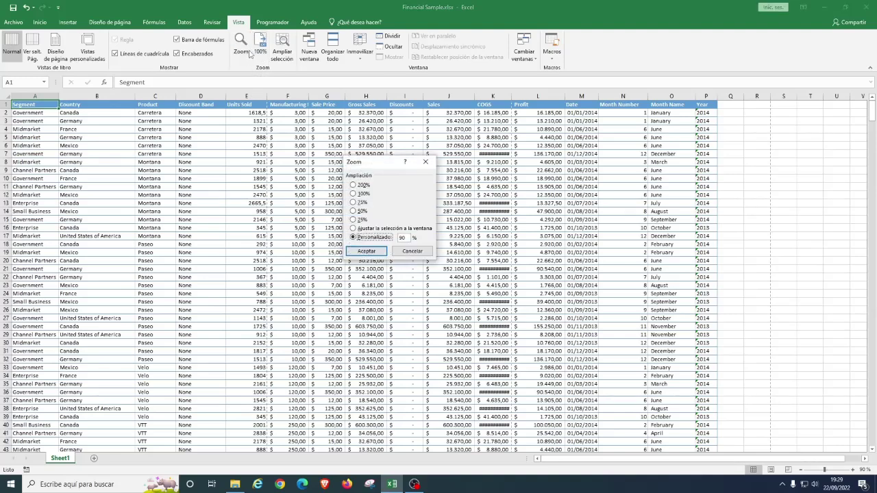
click(361, 212)
click(375, 249)
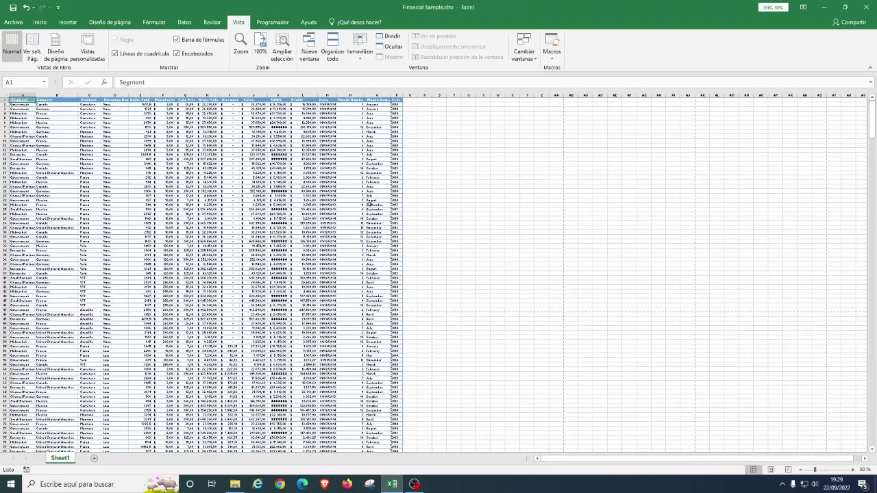
click(348, 214)
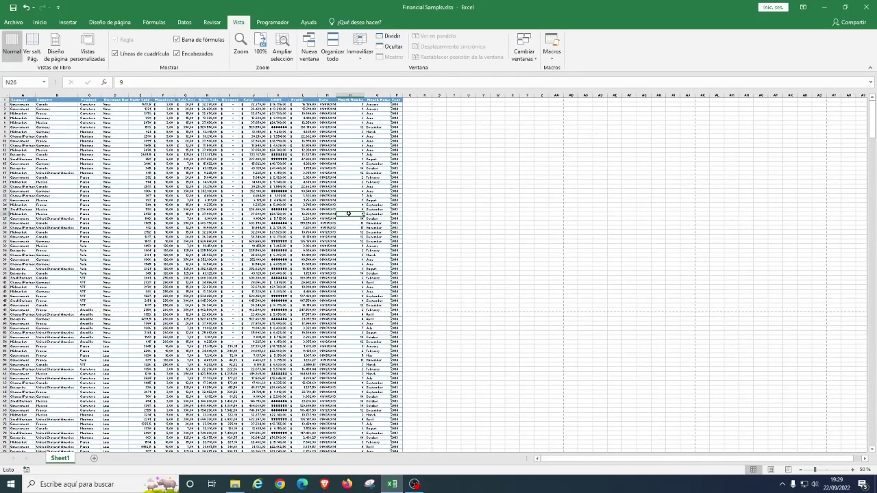
key(ctrl+Home)
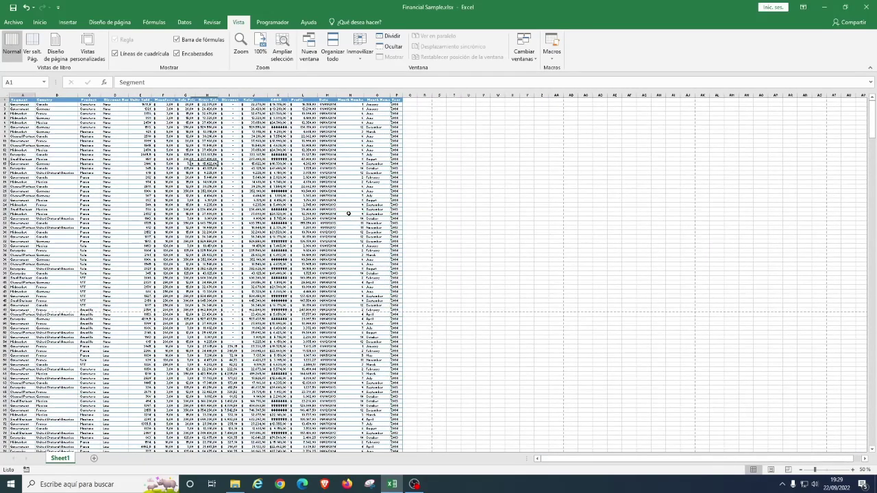
click(259, 48)
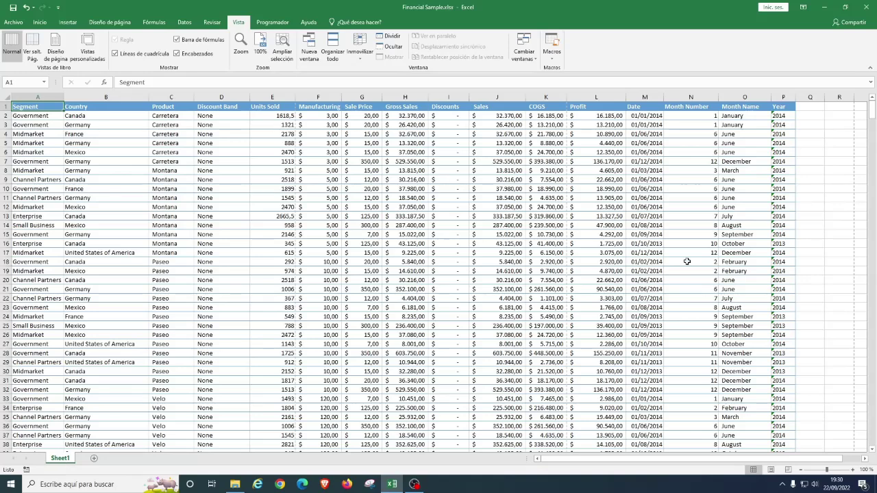
Step: Select cell O12, browse the records down past row 80 and return to the header row
click(739, 209)
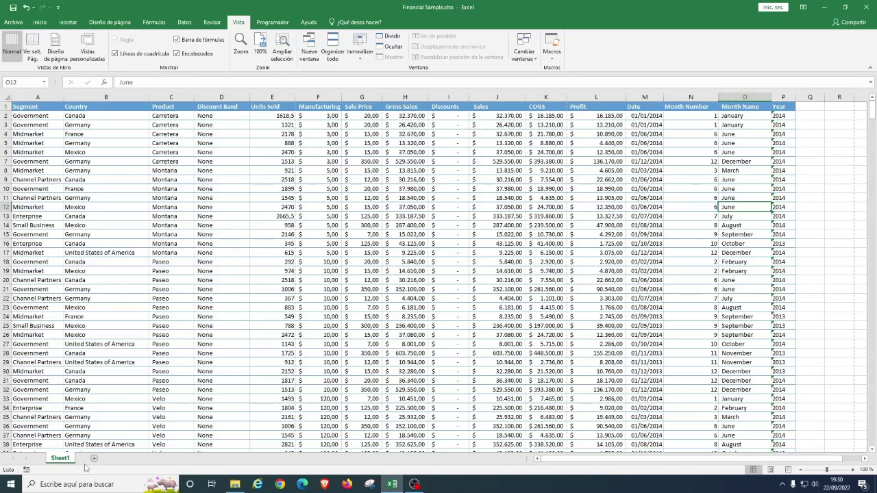
scroll(699, 240, down, 8)
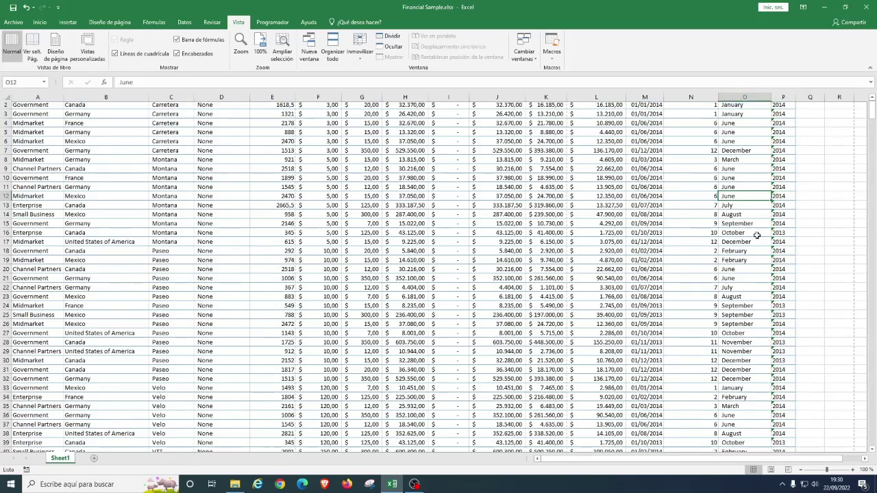
scroll(756, 268, down, 7)
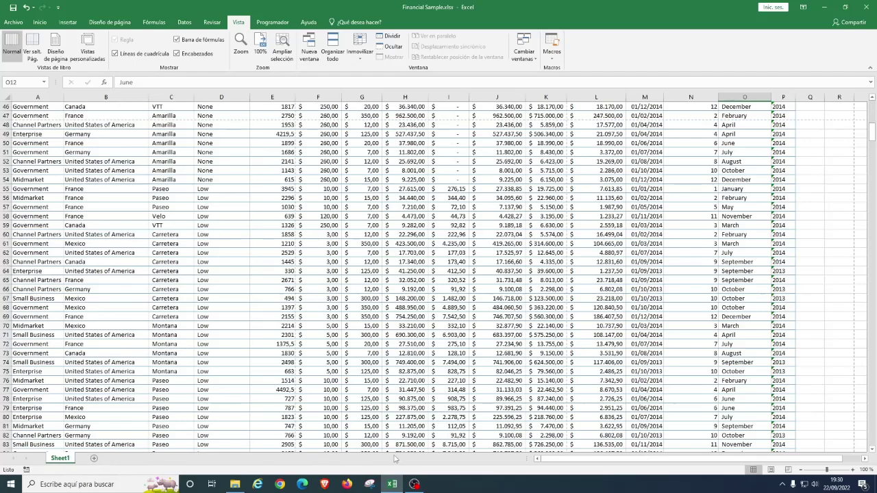
scroll(682, 204, up, 15)
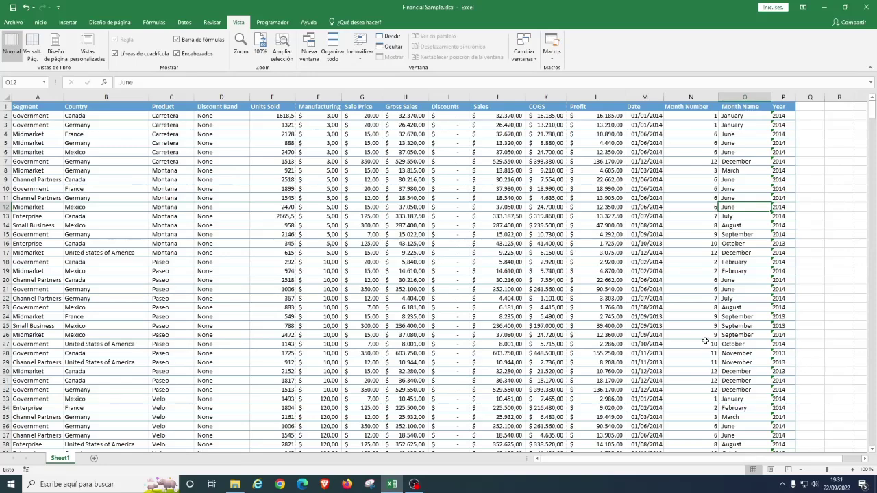
Step: Return to cell A1 and change the worksheet zoom to 90%, up to 120% and finally to 130%
key(ctrl+Home)
scroll(694, 340, down, 1)
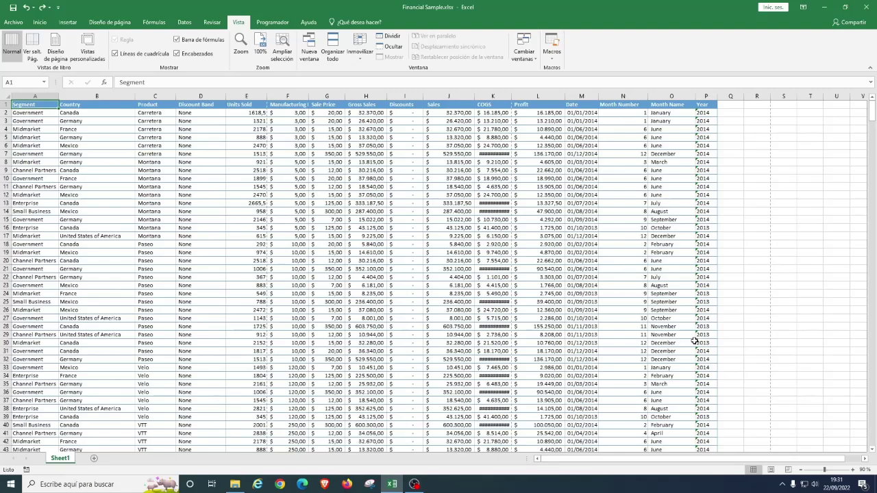
scroll(694, 341, up, 3)
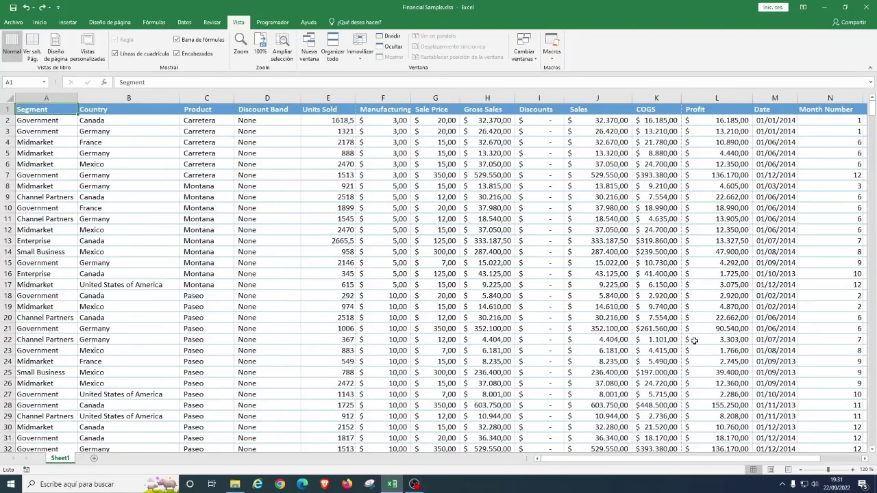
scroll(694, 340, up, 1)
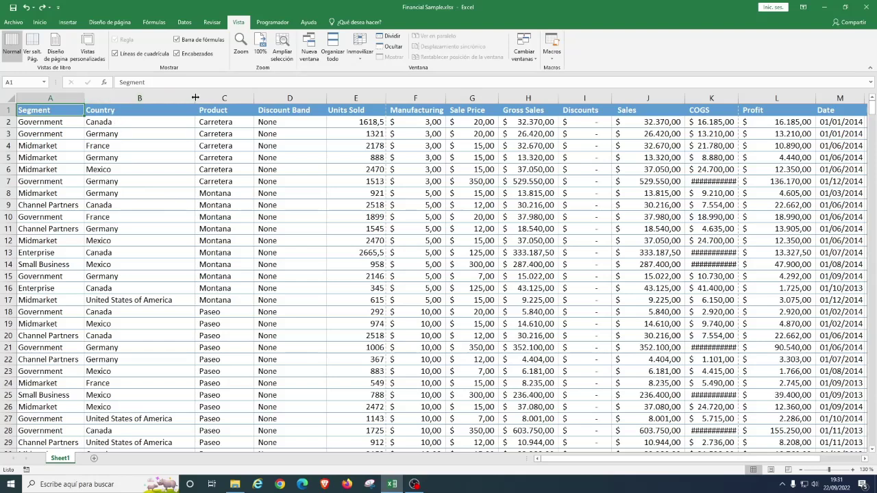
Step: Narrow the Country and Product columns, and make row 12 taller before auto-fitting its height
drag(196, 98, 181, 98)
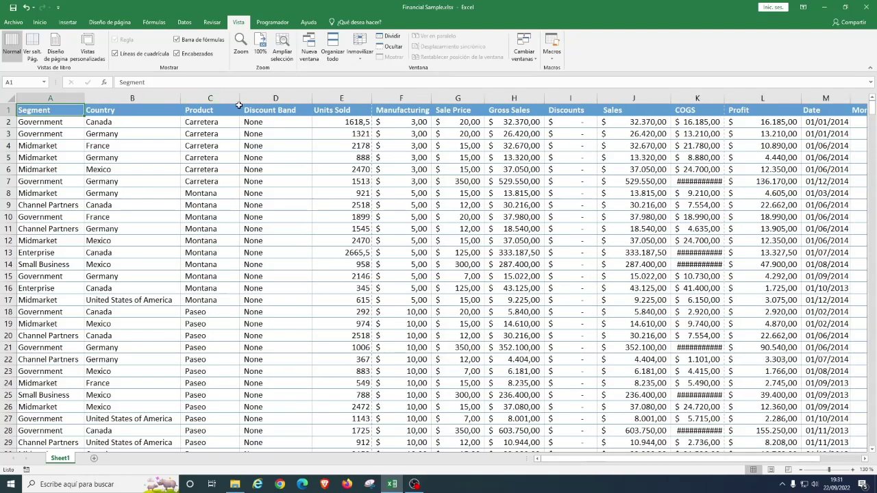
drag(237, 98, 223, 98)
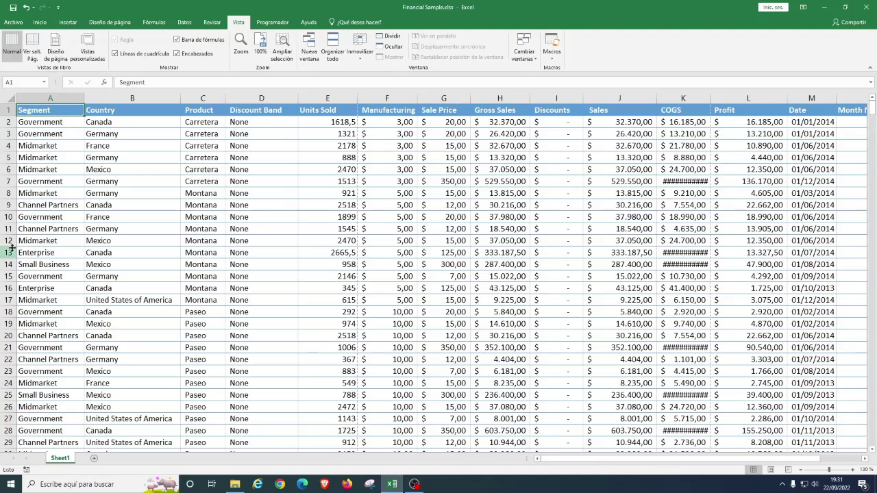
drag(9, 245, 9, 260)
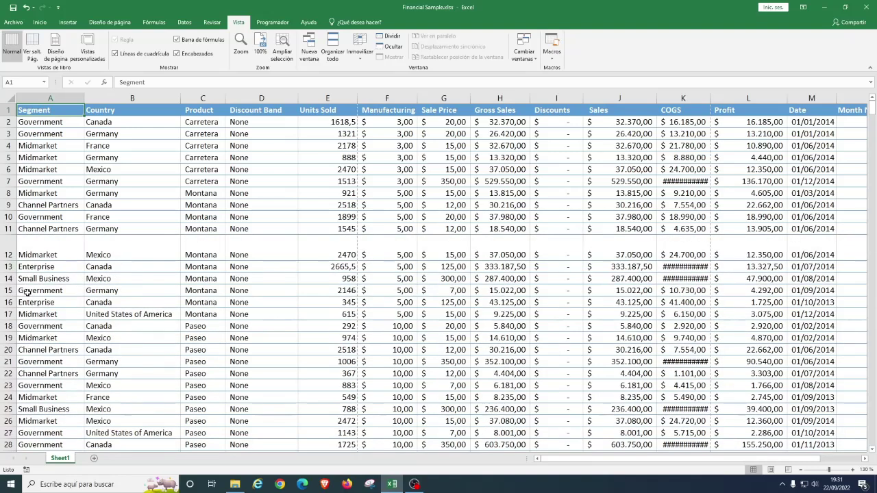
double_click(7, 260)
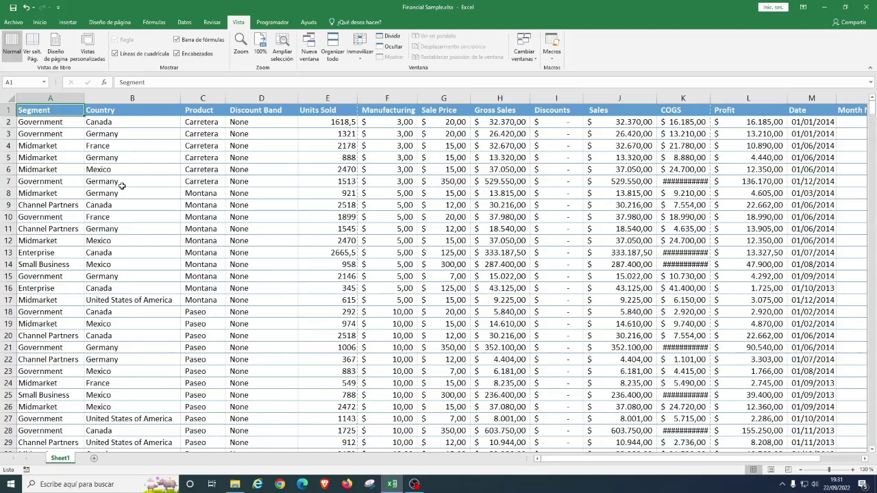
Step: Auto-fit the widths of columns E through L, from Units Sold to Profit, and deselect them
drag(327, 105, 754, 105)
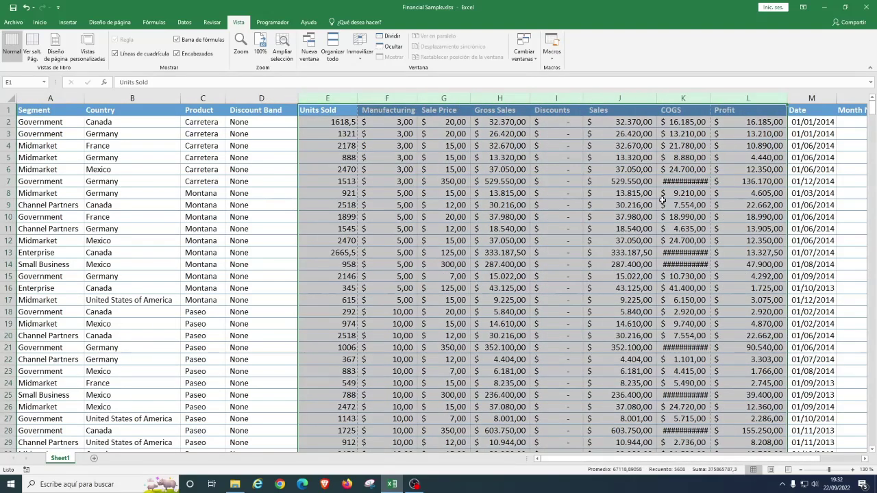
double_click(656, 98)
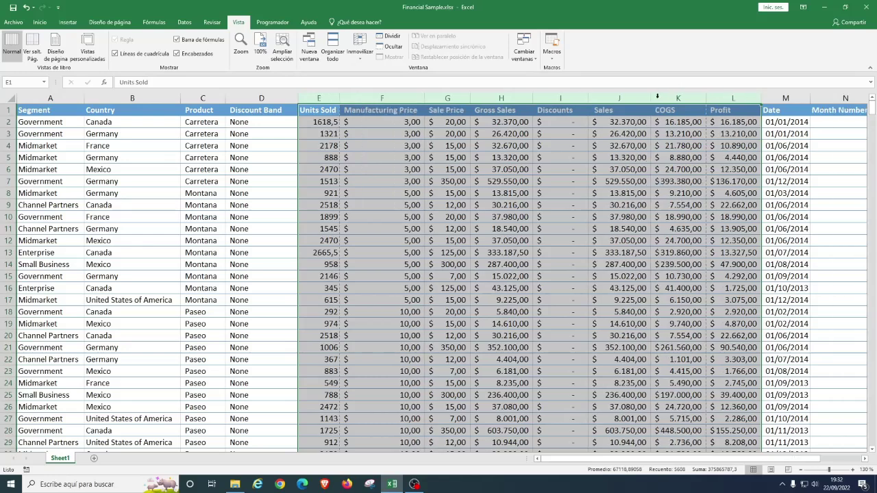
click(608, 240)
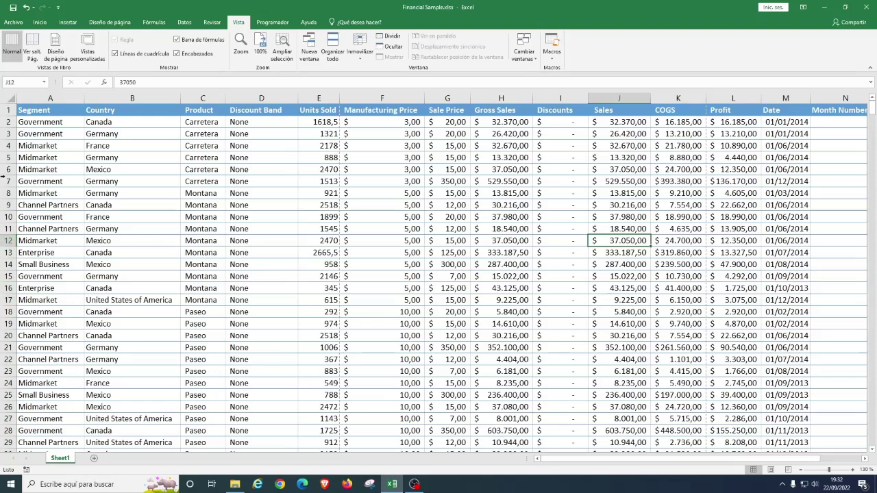
Step: Select the entire sheet, auto-fit all column widths and row heights, and clear the selection
click(10, 98)
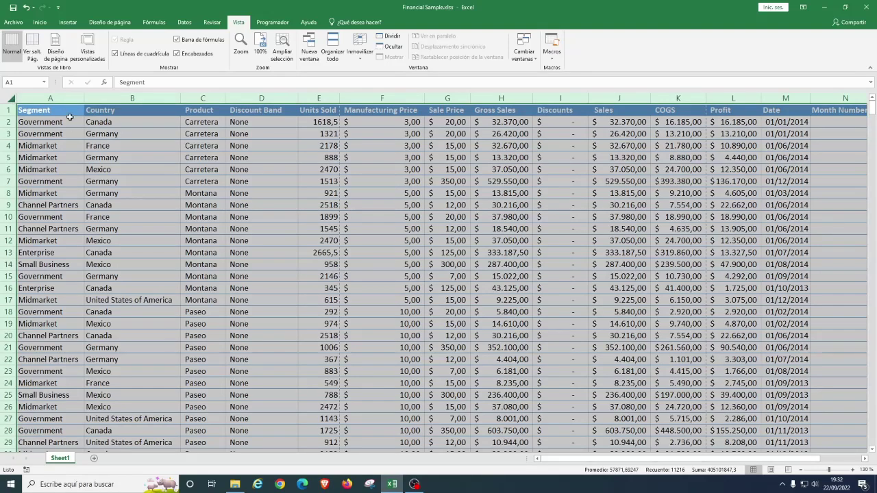
double_click(85, 98)
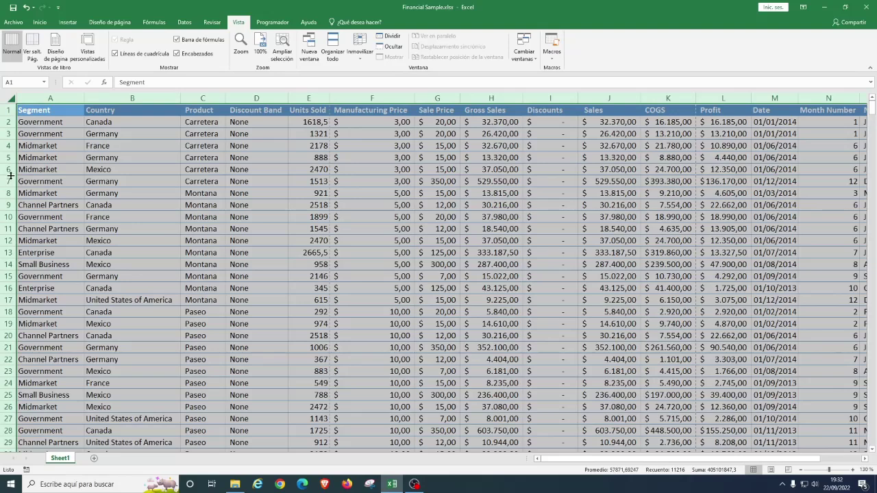
drag(10, 175, 10, 175)
click(265, 224)
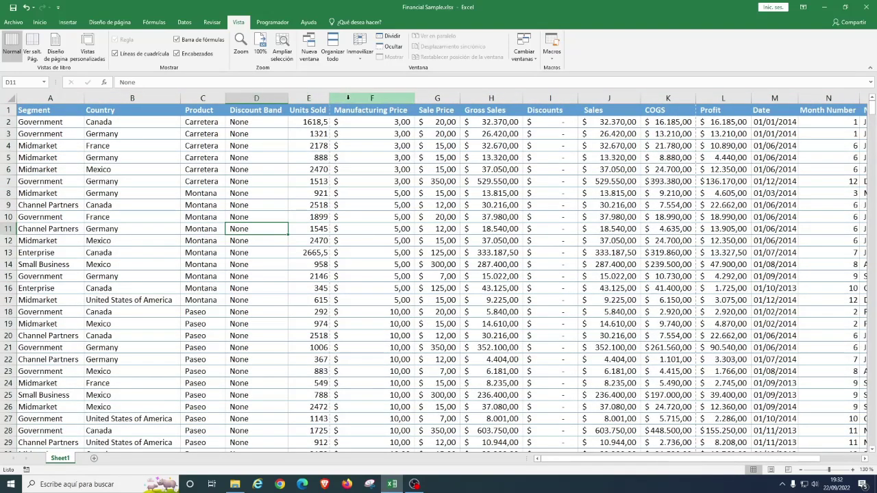
Step: Widen the Manufacturing Price column slightly, and open and dismiss its column options
drag(416, 96, 429, 97)
right_click(417, 100)
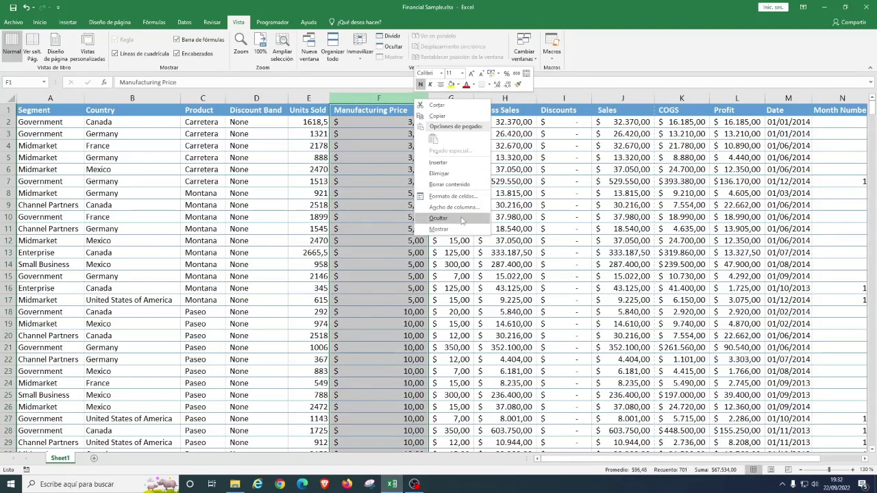
click(495, 190)
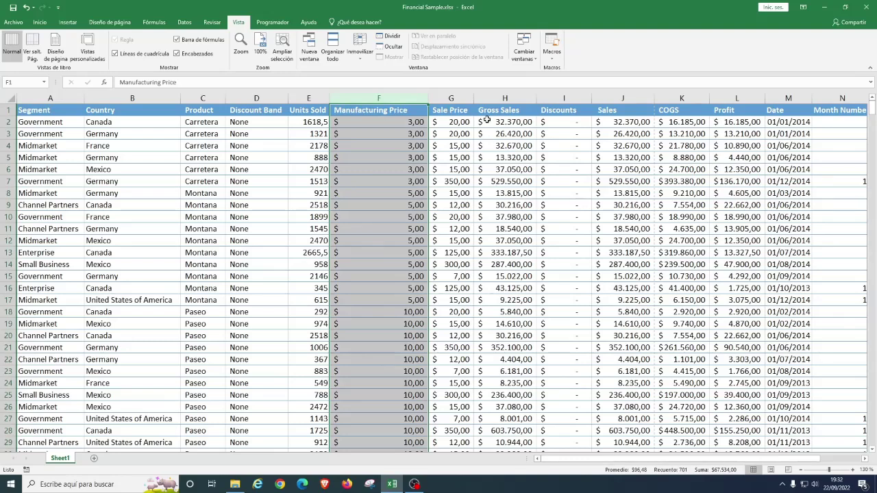
Step: Select columns G through M, from Sale Price to Date, and widen them together to one uniform width
drag(203, 98, 417, 102)
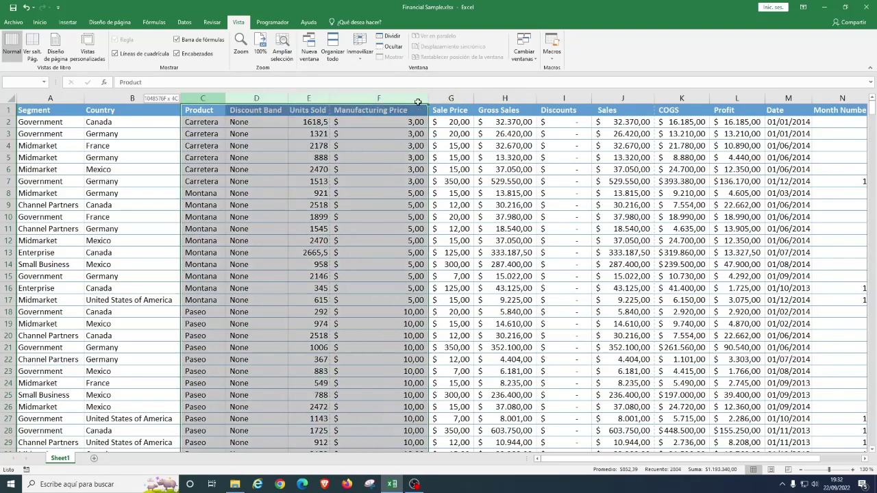
click(488, 177)
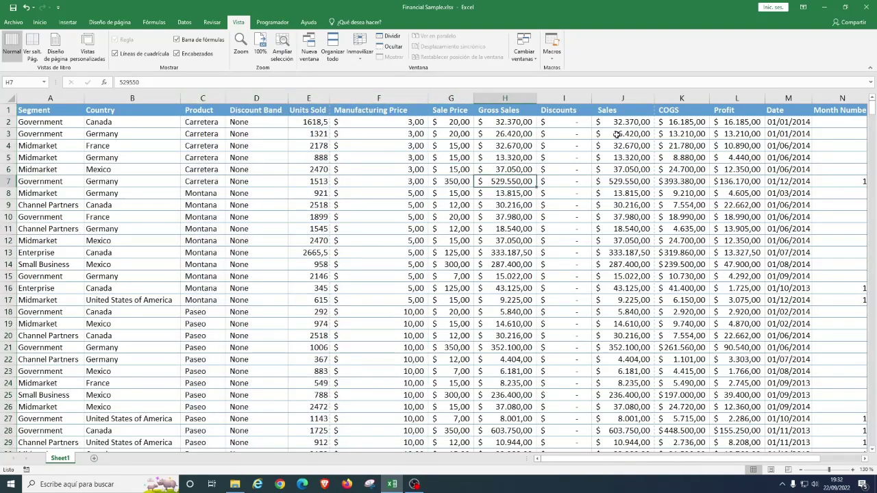
drag(613, 98, 787, 98)
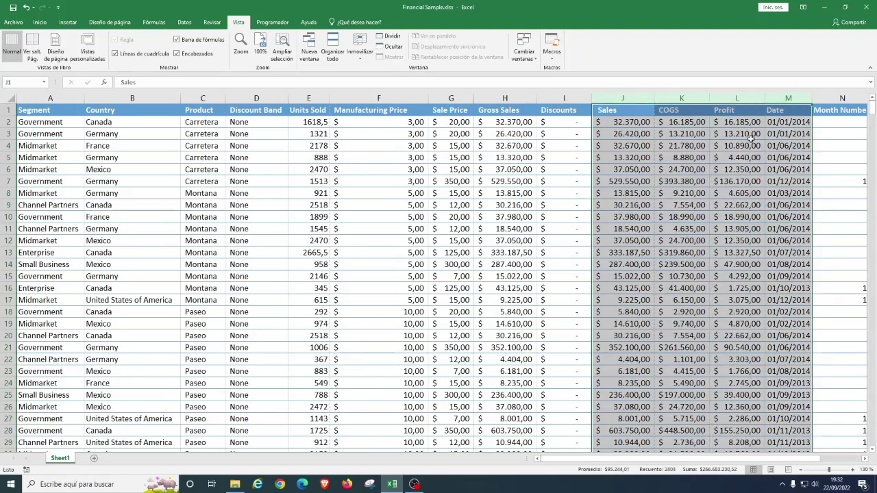
drag(451, 98, 788, 95)
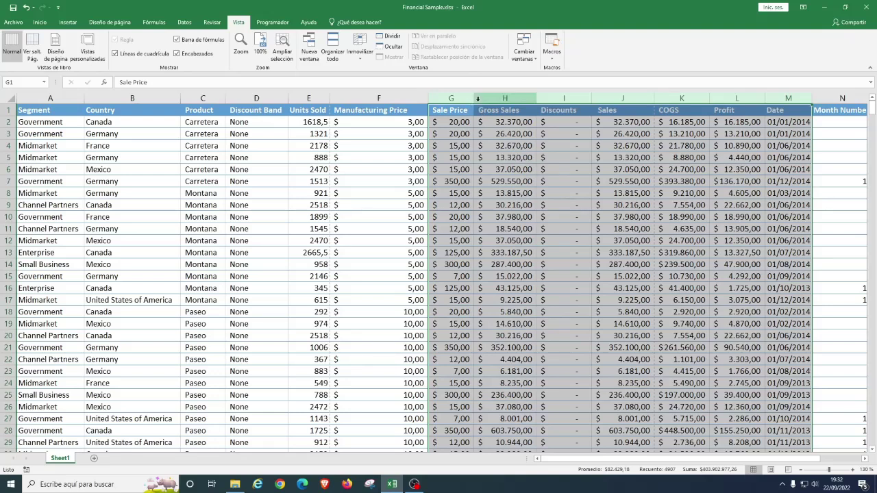
drag(475, 100, 499, 101)
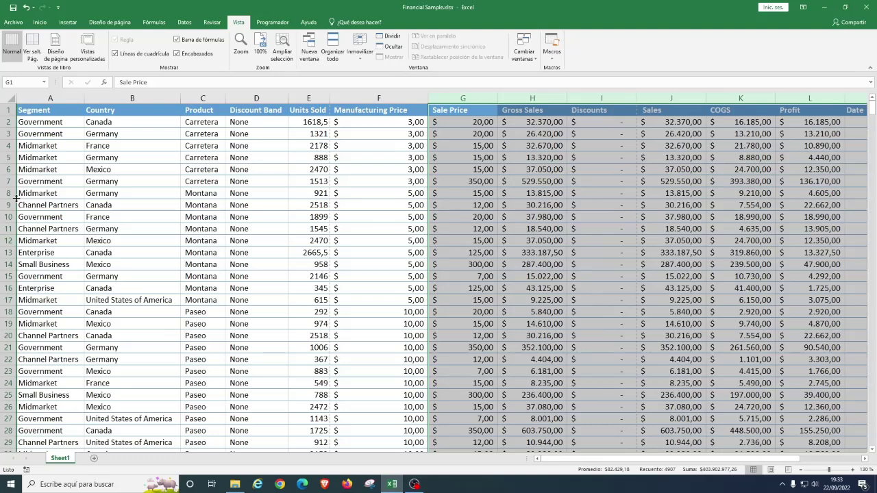
Step: Increase the height of all rows in the sheet, undo both the row height and column width changes, and clear the selection
click(8, 97)
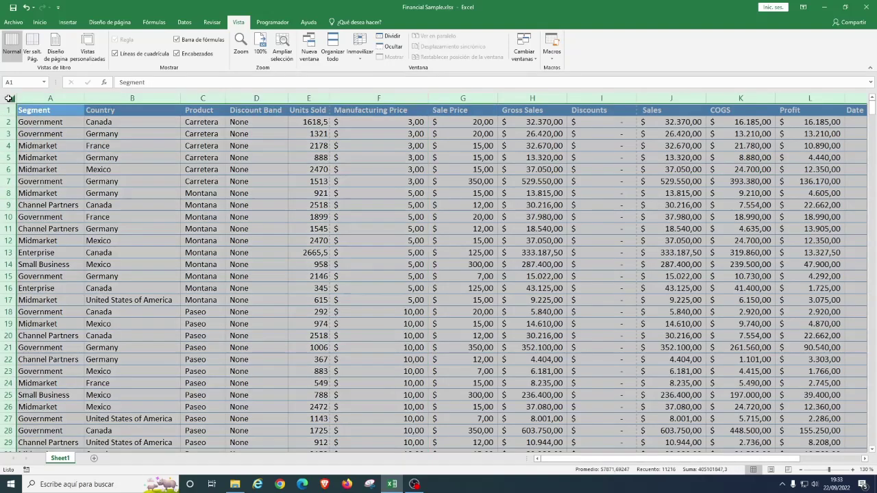
drag(10, 116, 11, 130)
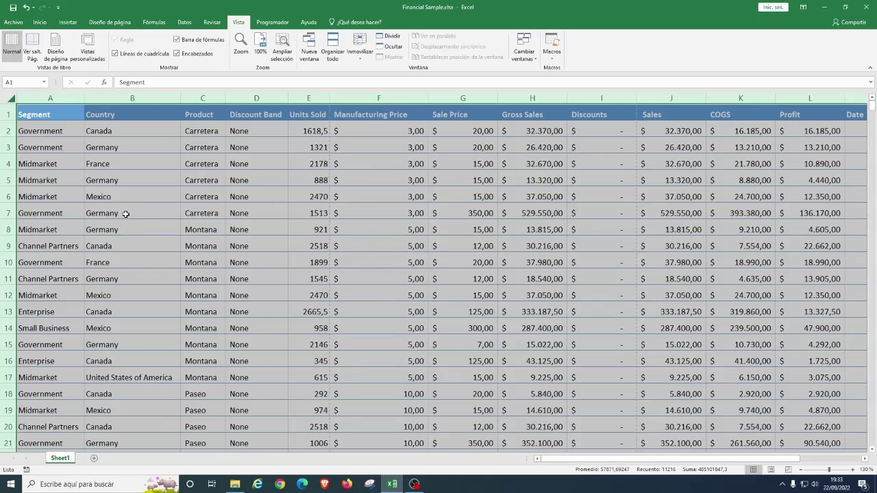
key(ctrl+z)
key(ctrl+z)
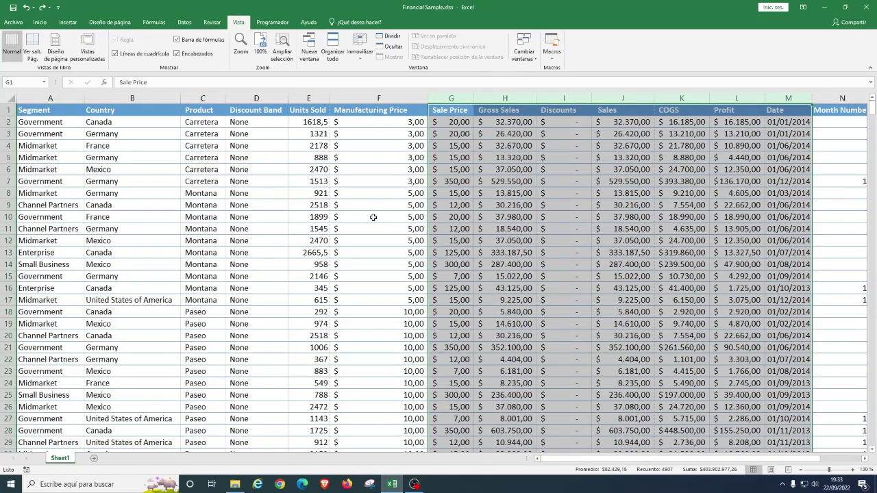
click(373, 217)
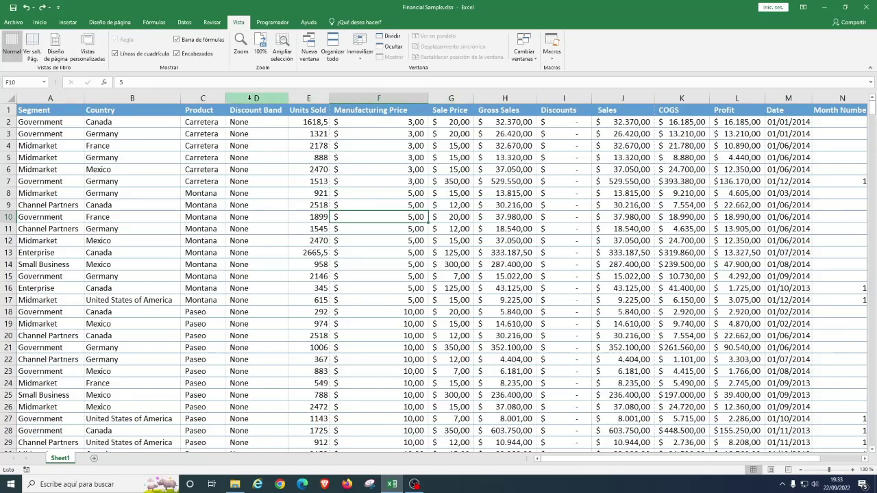
Step: Hide the Discount Band column and select a cell in the Manufacturing Price column
right_click(250, 98)
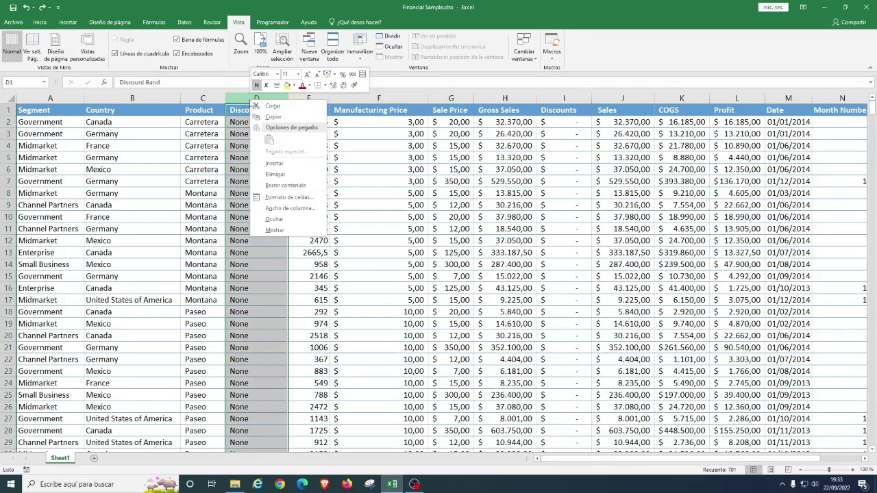
click(285, 225)
click(305, 287)
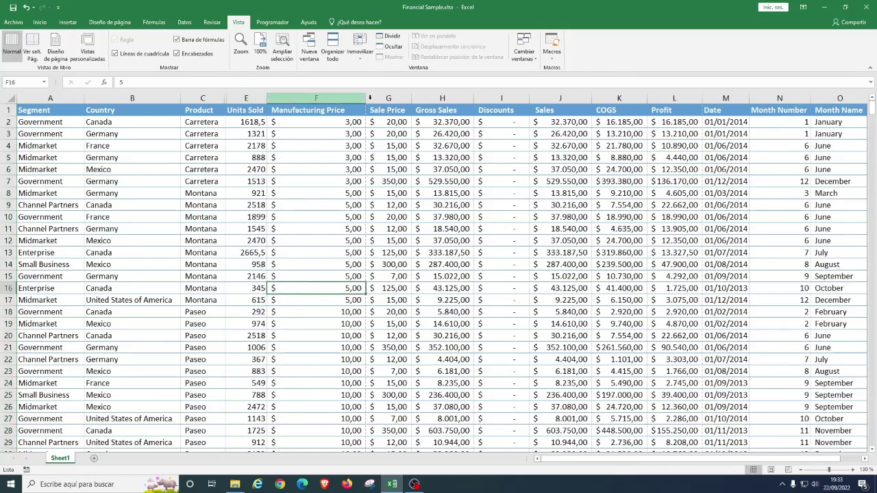
Step: Narrow the Manufacturing Price column slightly and hide the Sale Price and Discounts columns by shrinking their widths to zero
drag(412, 98, 412, 98)
drag(367, 99, 363, 99)
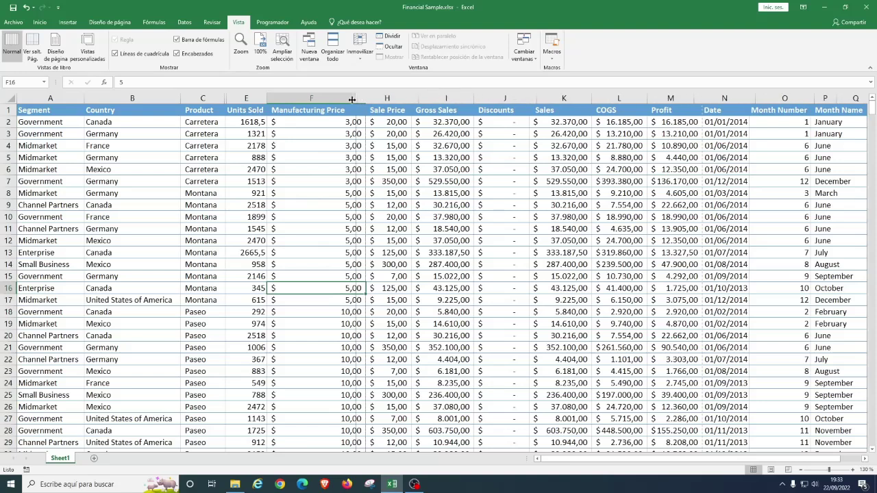
drag(474, 101, 417, 103)
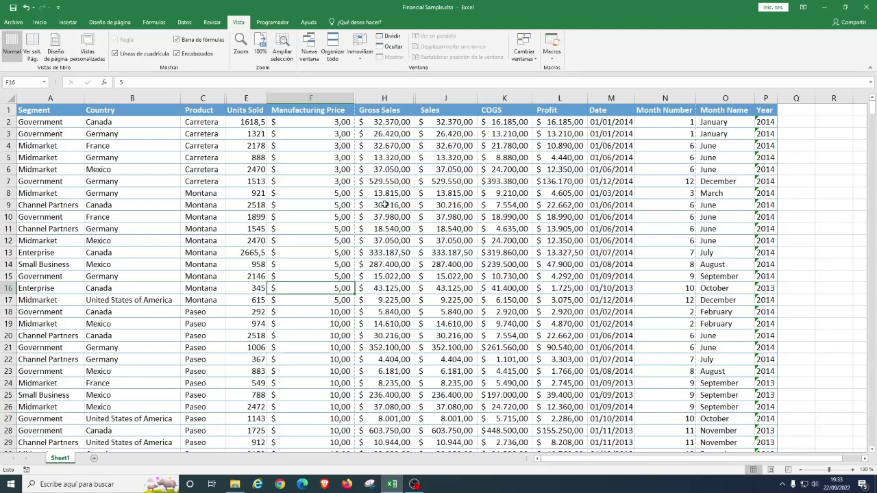
Step: Hide the non-adjacent COGS and Month Number columns together
click(528, 98)
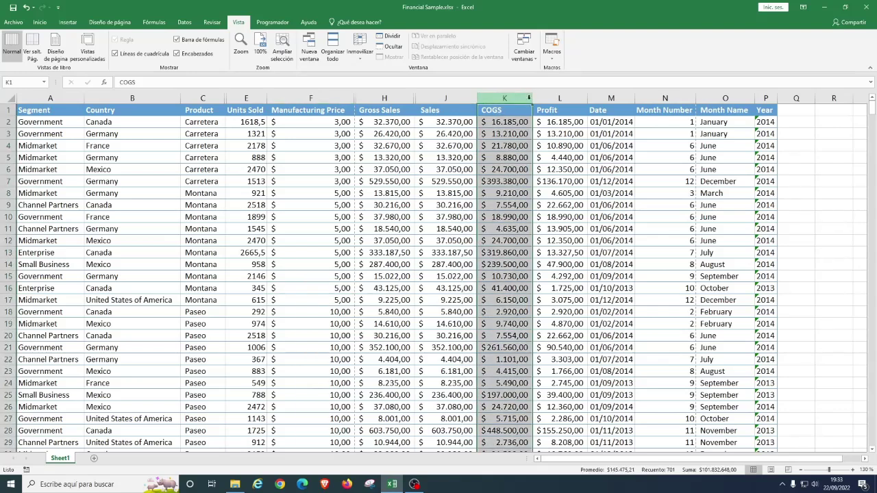
ctrl+click(652, 98)
right_click(665, 98)
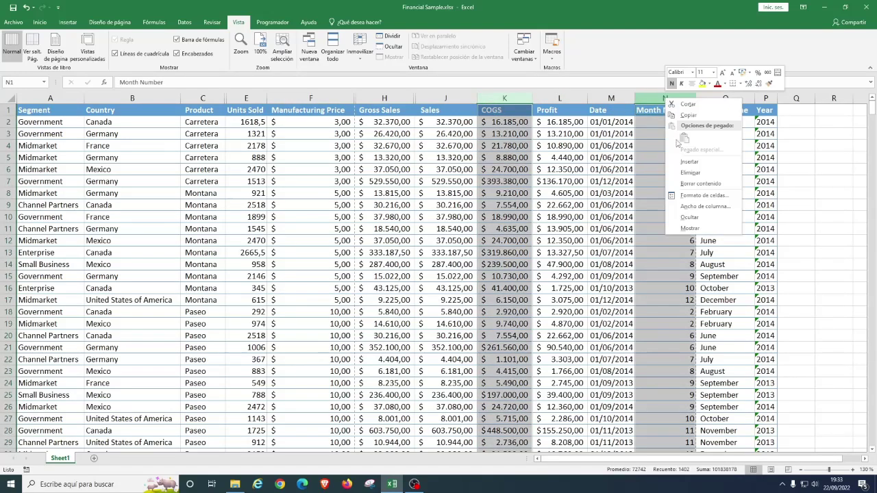
click(689, 217)
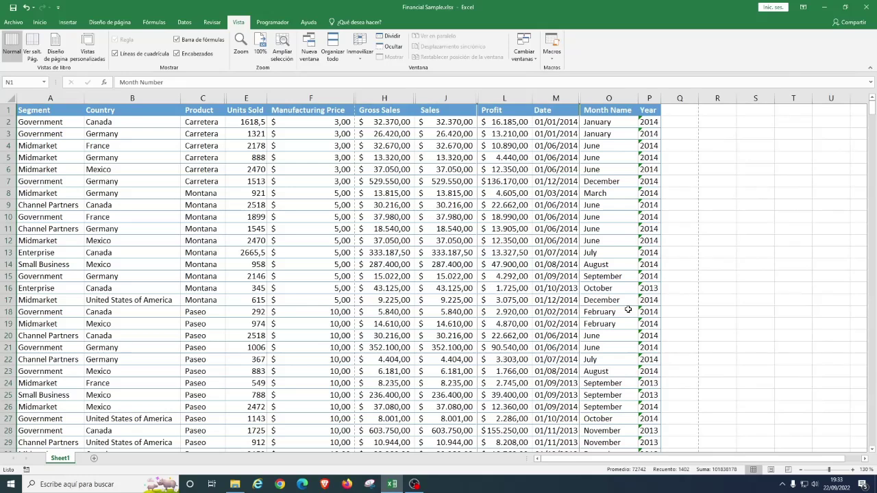
Step: Hide rows 10 and 15, one after the other, and clear the row selection
right_click(8, 216)
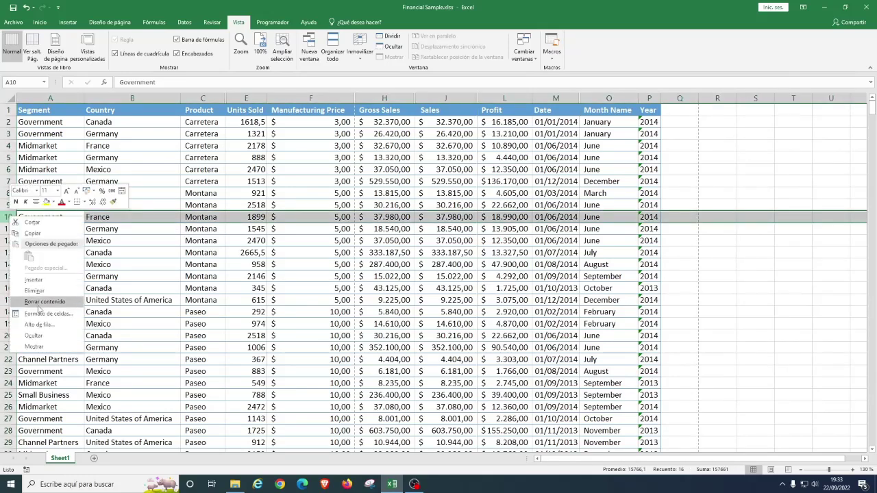
click(51, 336)
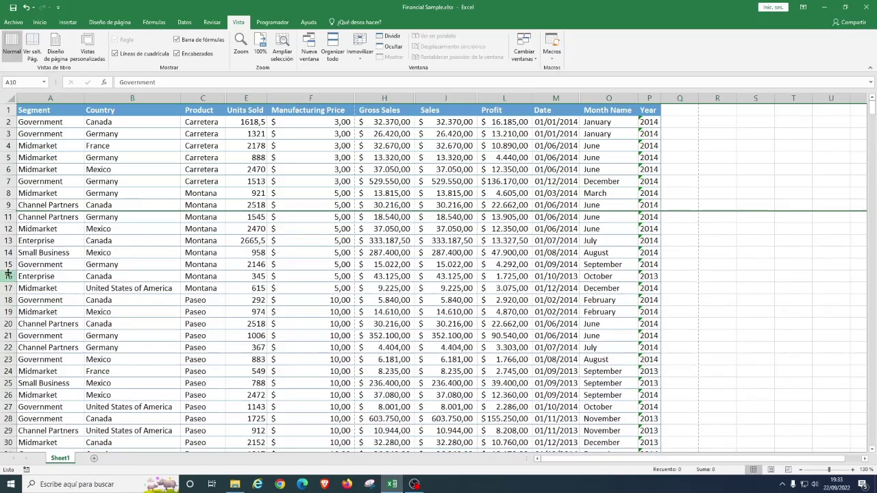
right_click(8, 265)
click(55, 384)
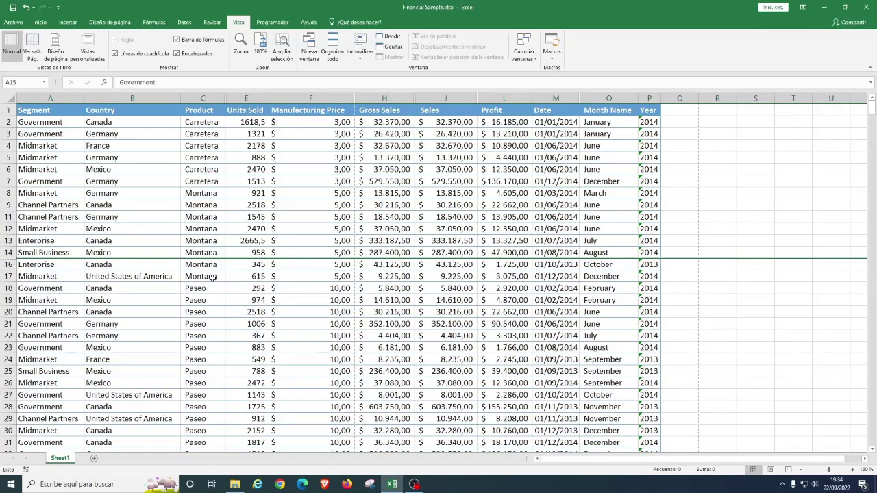
click(397, 337)
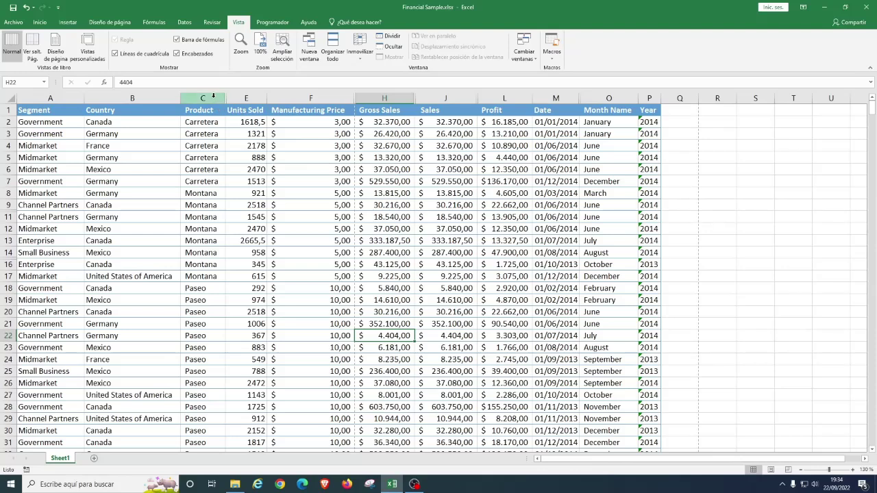
Step: Unhide the Discount Band column between Product and Units Sold, and deselect the columns
drag(202, 98, 246, 98)
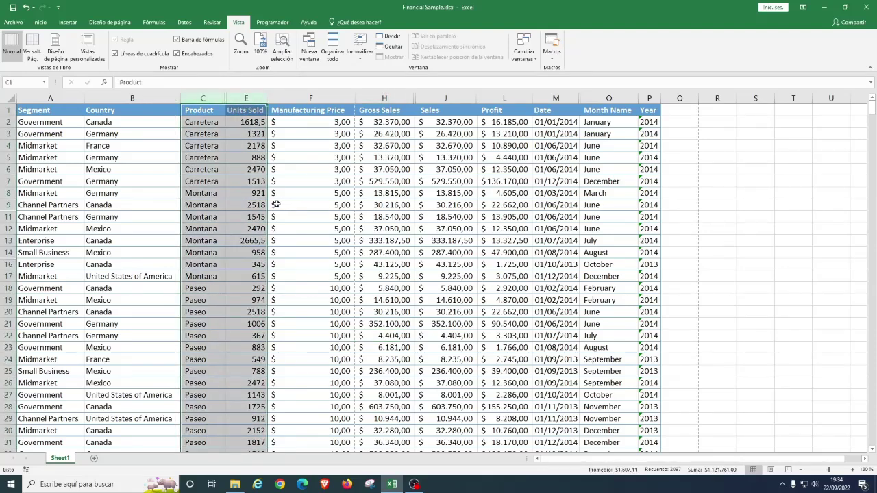
right_click(249, 100)
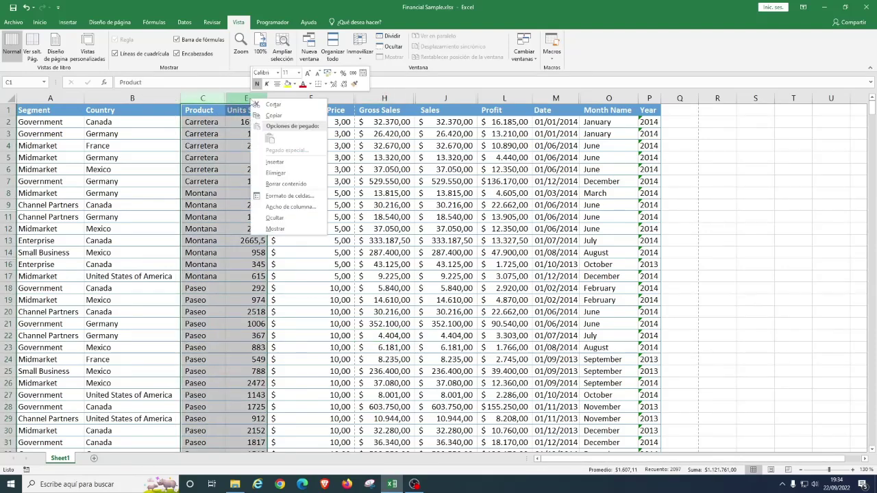
click(275, 228)
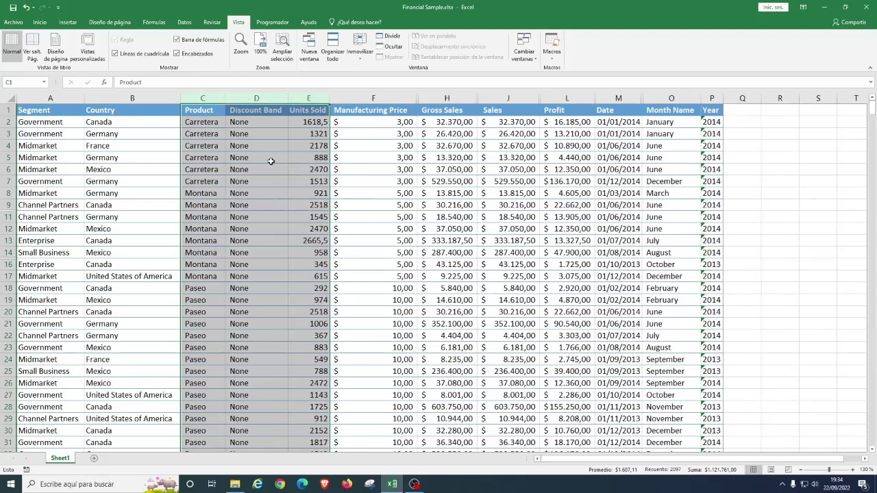
click(270, 159)
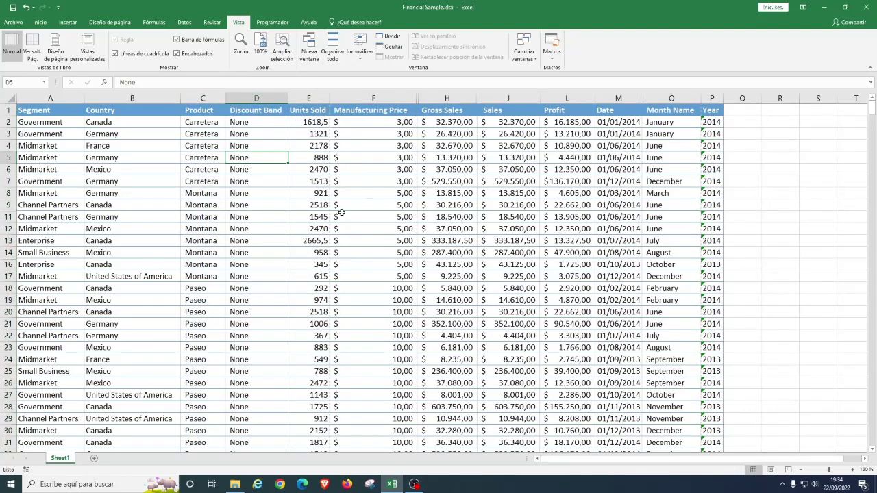
Step: Restore the hidden Sale Price and Discounts columns, and shrink Units Sold slightly while collapsing Manufacturing Price until it is hidden
drag(417, 98, 577, 98)
double_click(511, 98)
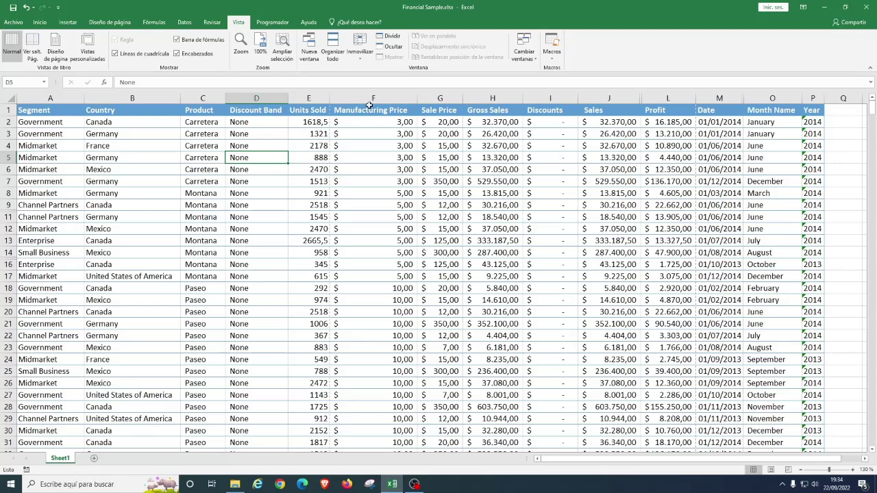
drag(417, 98, 313, 97)
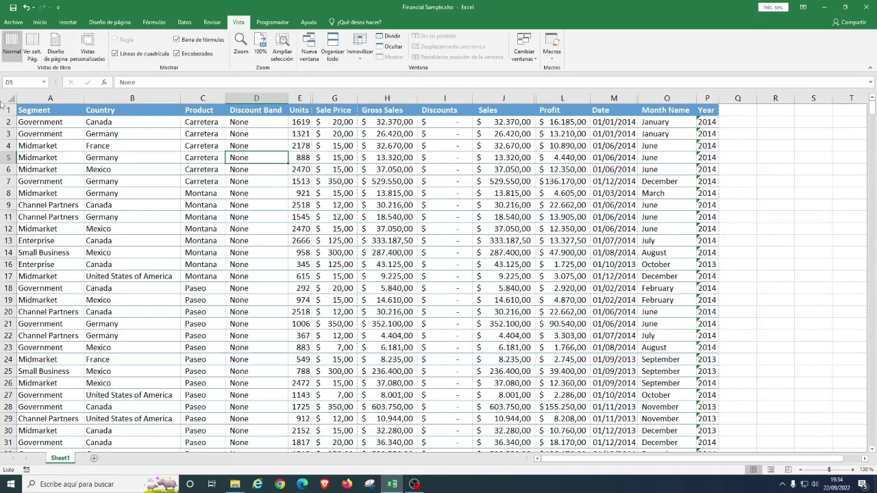
Step: Select the entire sheet and unhide all hidden columns and rows
click(4, 98)
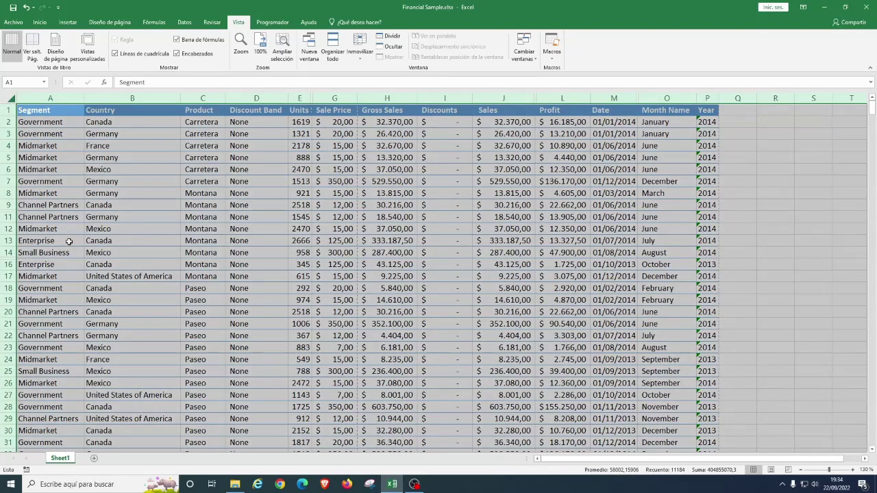
right_click(256, 100)
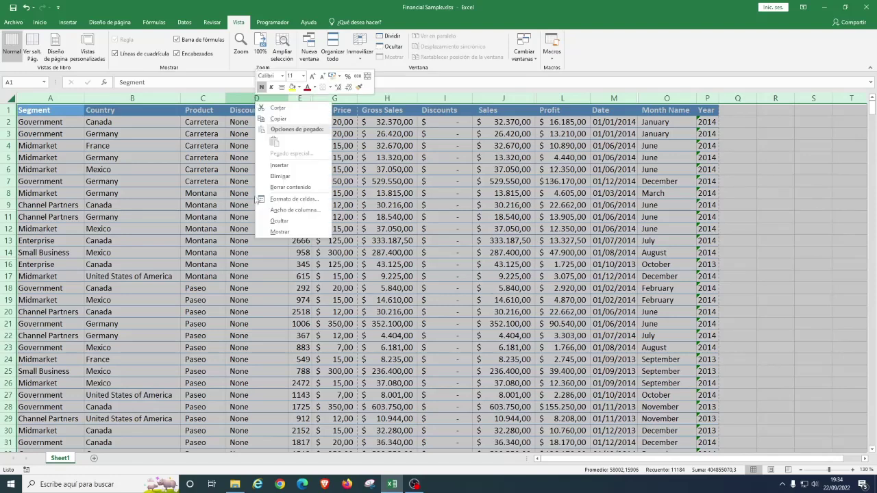
click(277, 232)
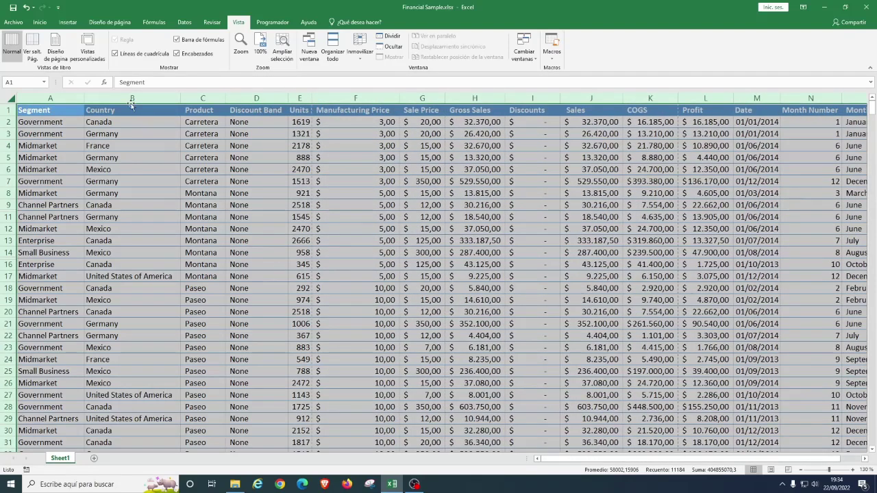
right_click(3, 196)
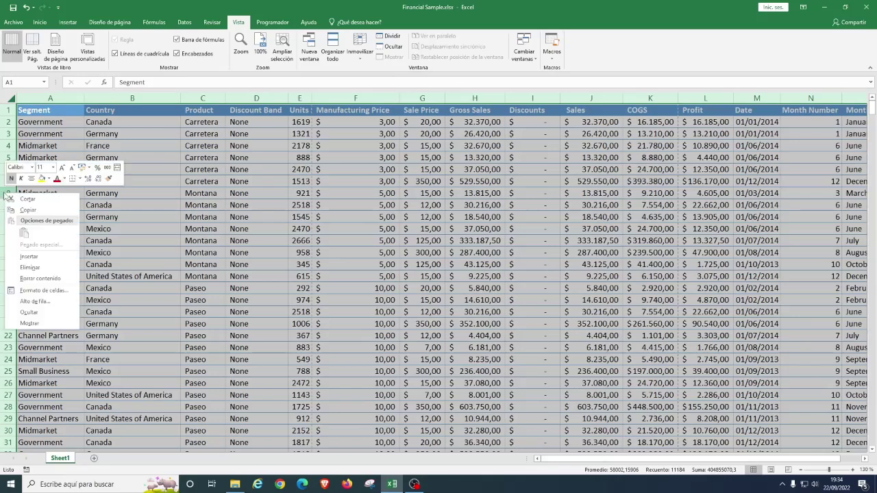
click(27, 326)
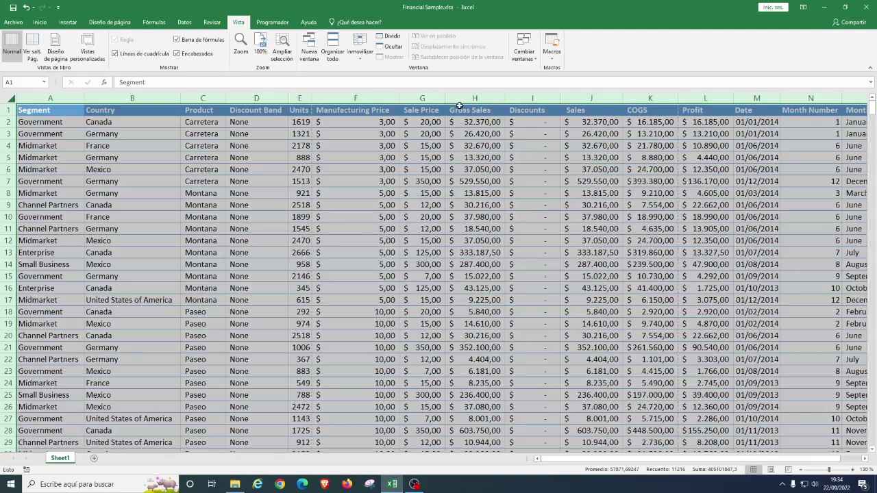
Step: Hide the adjacent Sale Price and Gross Sales columns together and select a cell in the Discounts column
drag(422, 98, 479, 98)
right_click(483, 102)
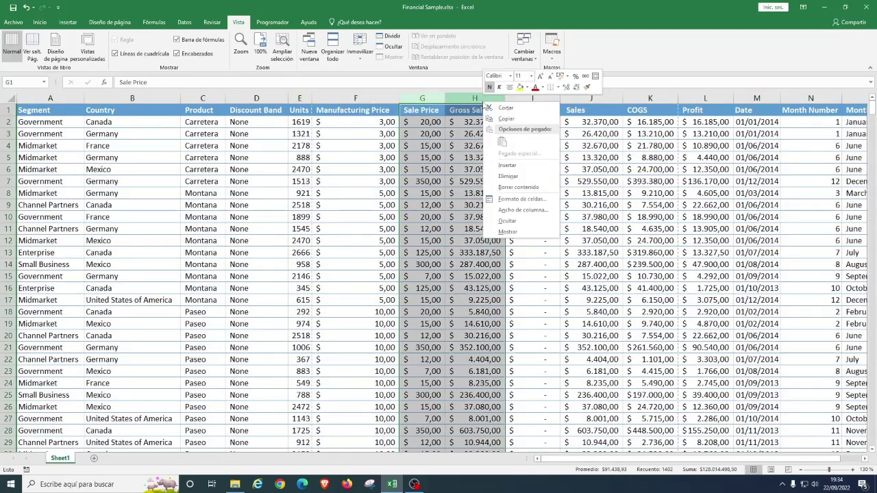
click(507, 220)
click(453, 207)
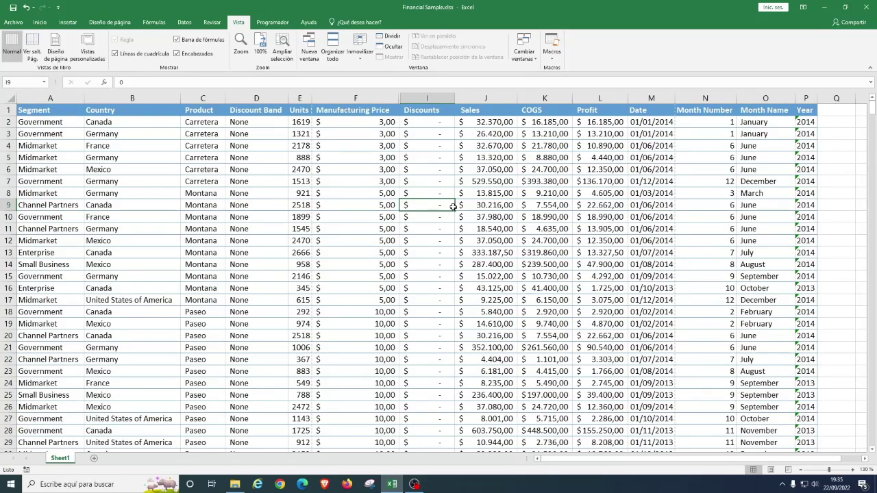
Step: Insert an empty column before the Sales column and make it about half as wide
right_click(486, 98)
click(518, 165)
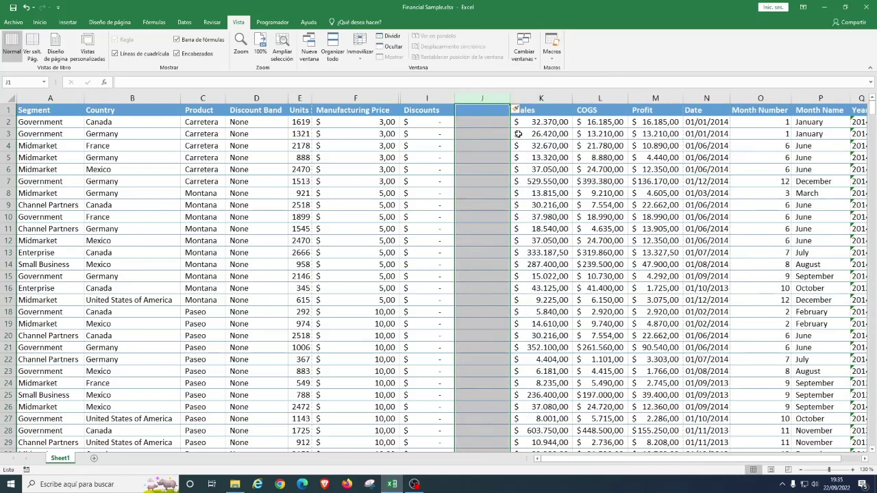
drag(510, 98, 483, 97)
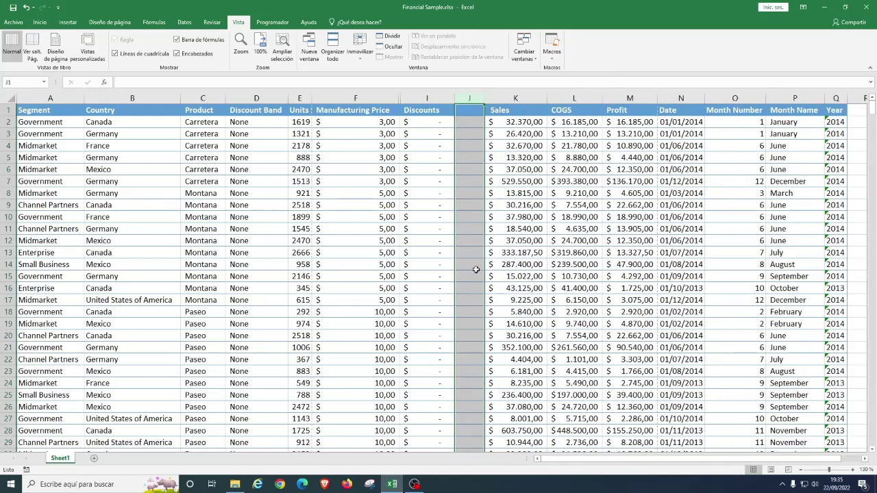
Step: Insert an empty row above row 18 to separate the Montana records from the first Paseo record
click(333, 262)
scroll(147, 308, down, 6)
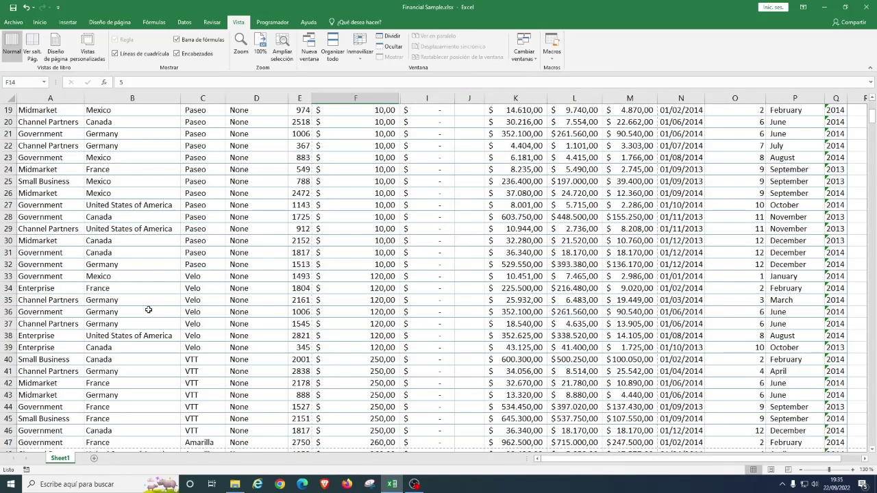
scroll(126, 308, up, 6)
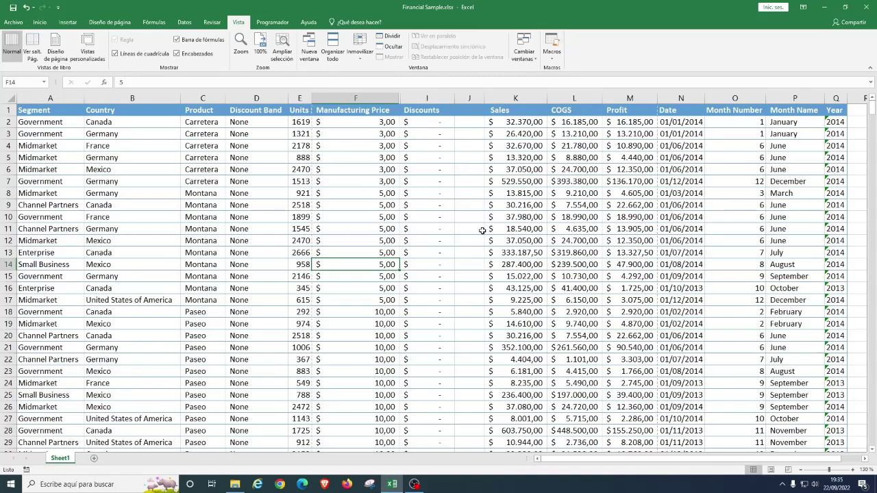
scroll(172, 319, down, 1)
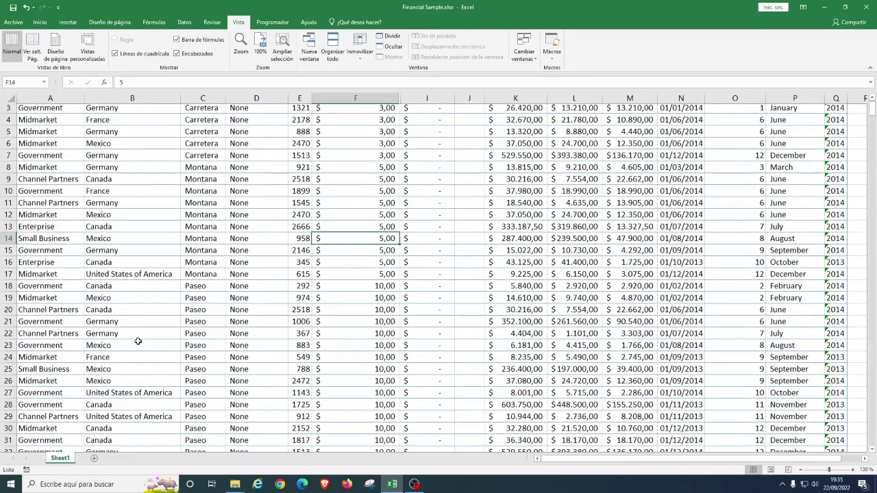
right_click(9, 276)
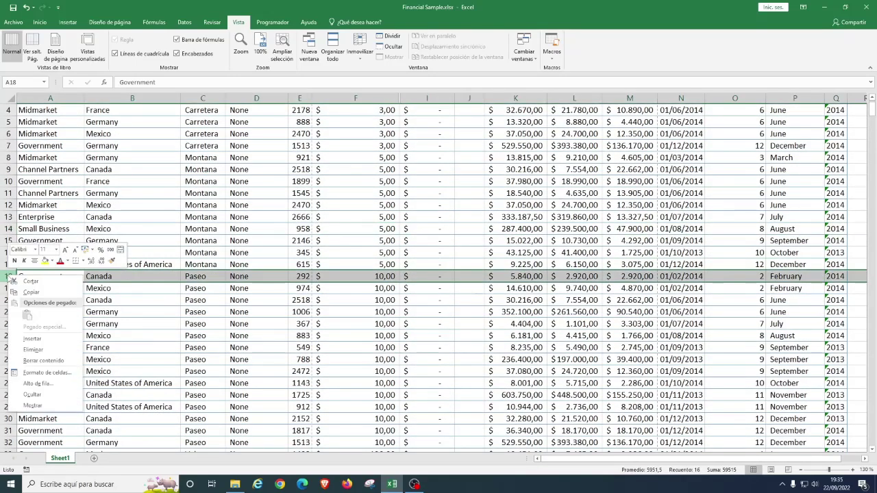
click(36, 340)
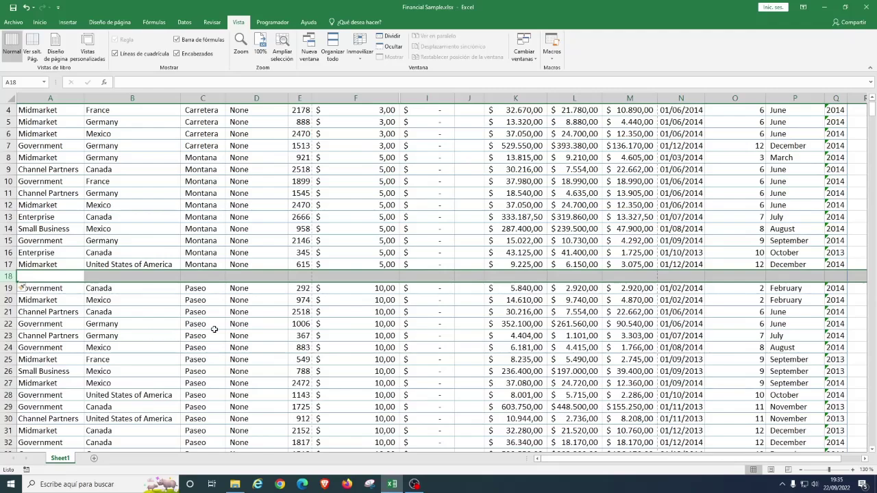
scroll(204, 235, up, 1)
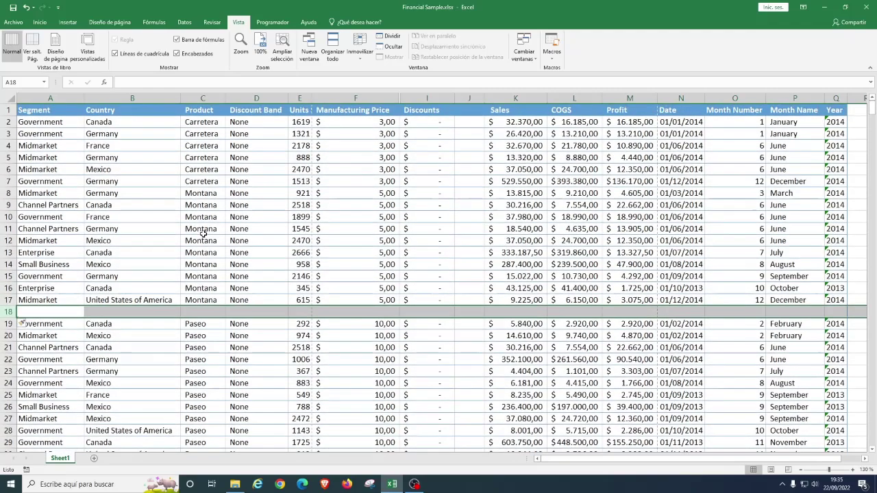
Step: Insert empty rows above row 8, between Carretera and Montana, and above row 35, between Paseo and Velo
right_click(8, 193)
click(38, 280)
scroll(147, 304, down, 3)
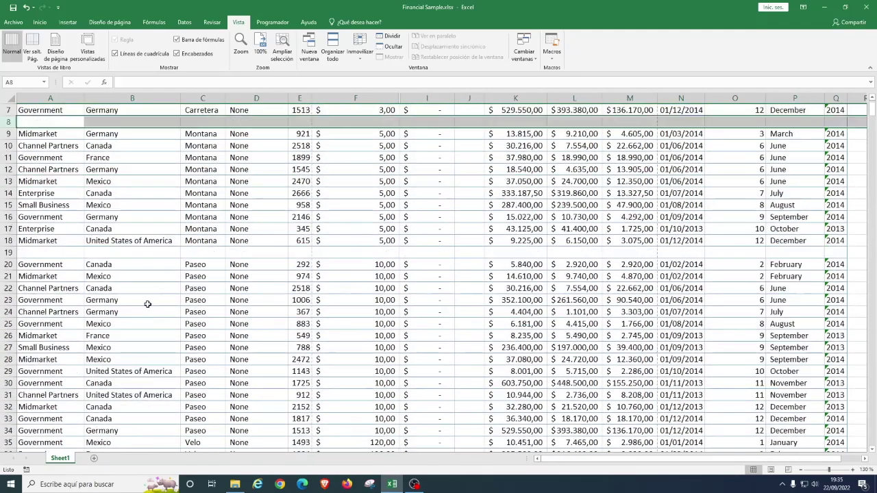
right_click(10, 407)
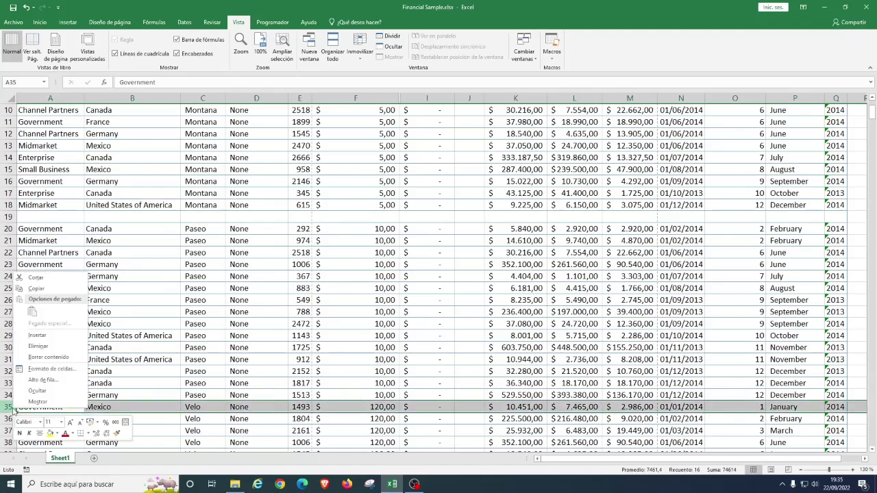
click(39, 336)
scroll(204, 325, down, 2)
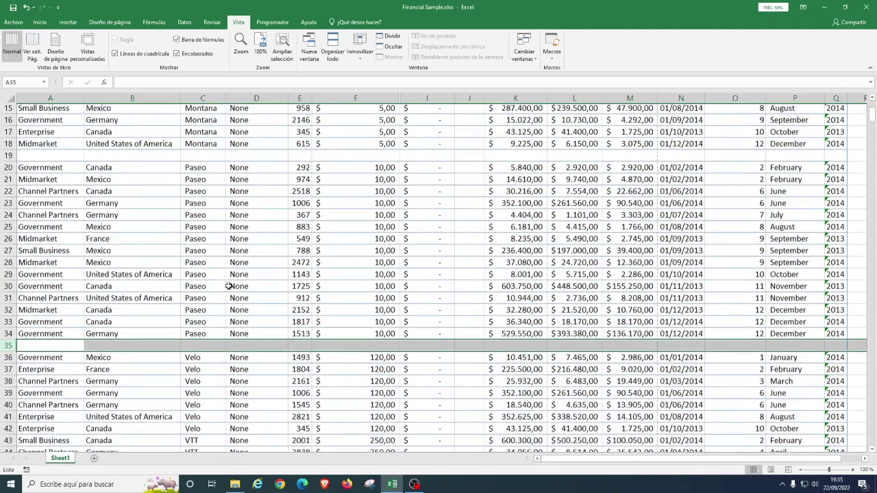
scroll(204, 324, up, 5)
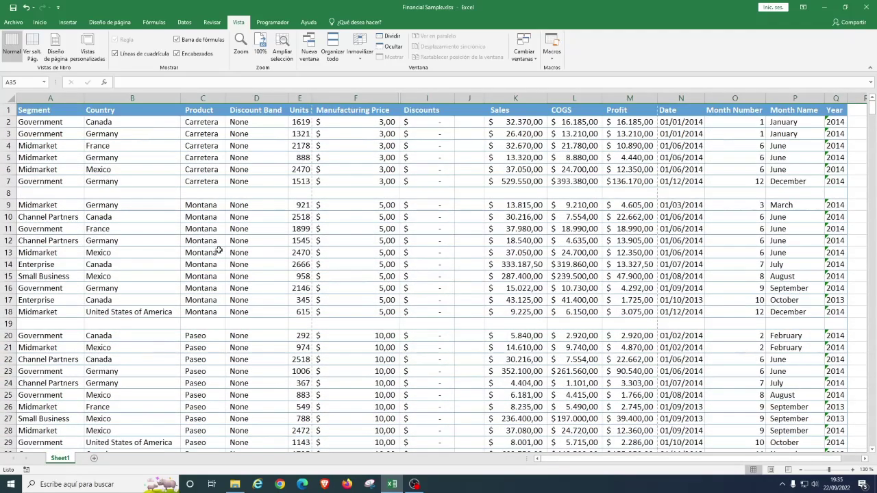
scroll(338, 262, down, 1)
scroll(428, 293, up, 1)
Step: Look at the Manufacturing Price column's insert option without applying it, and select the whole Country, Manufacturing Price and Sales columns one at a time
right_click(364, 91)
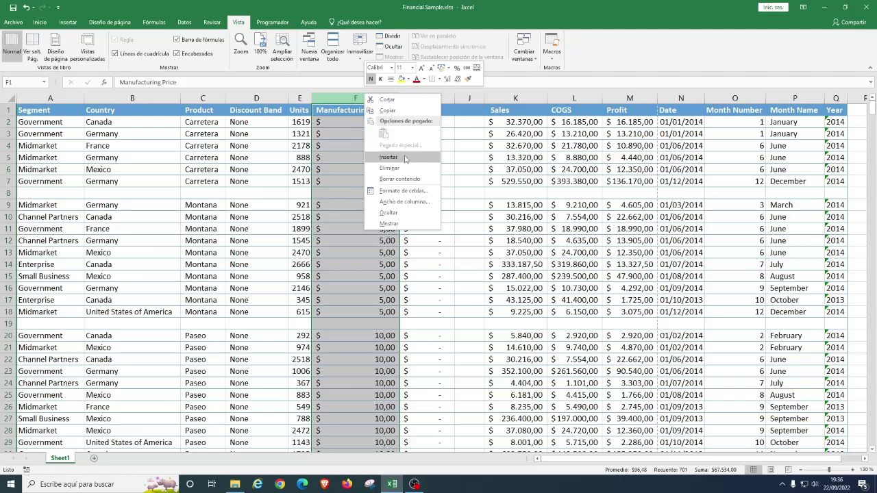
click(215, 238)
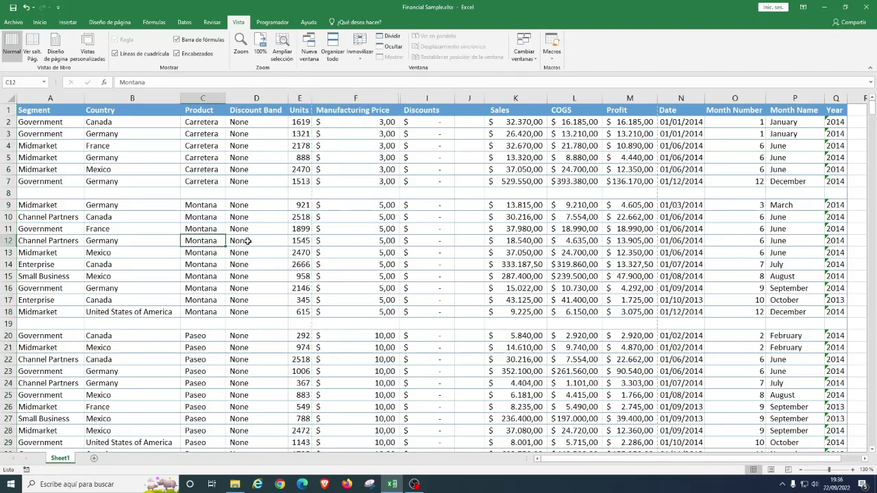
click(146, 101)
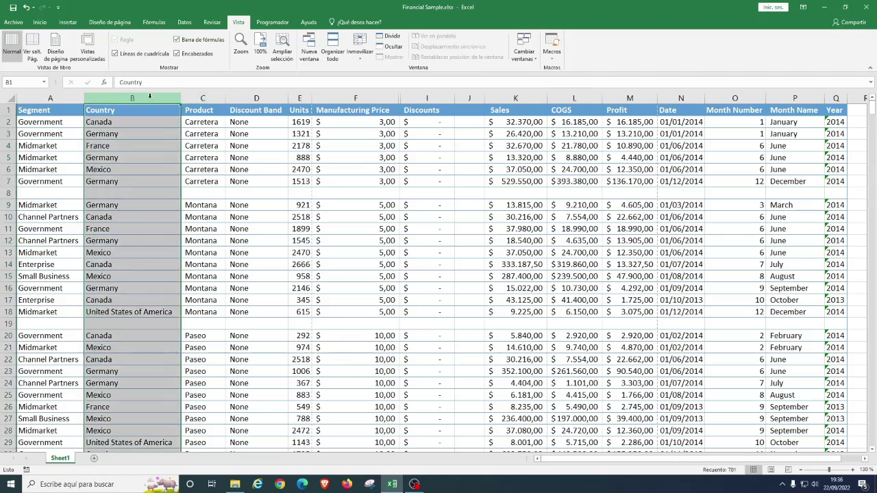
click(336, 100)
click(515, 98)
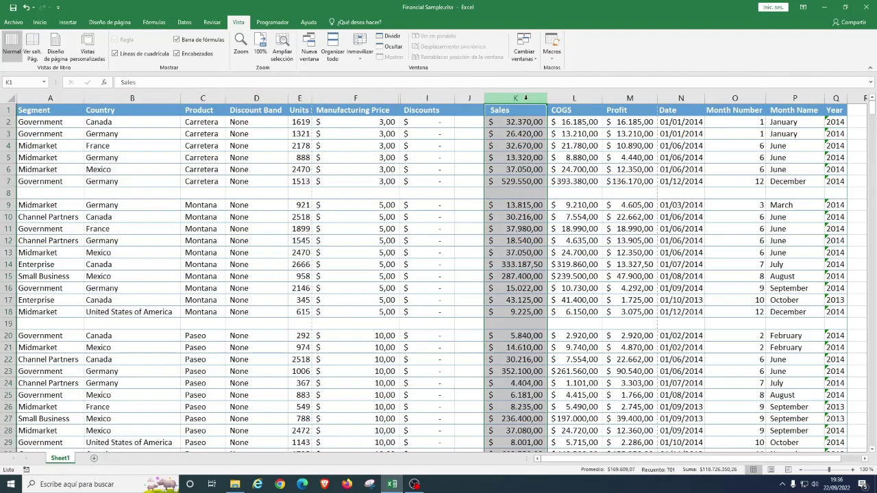
click(134, 99)
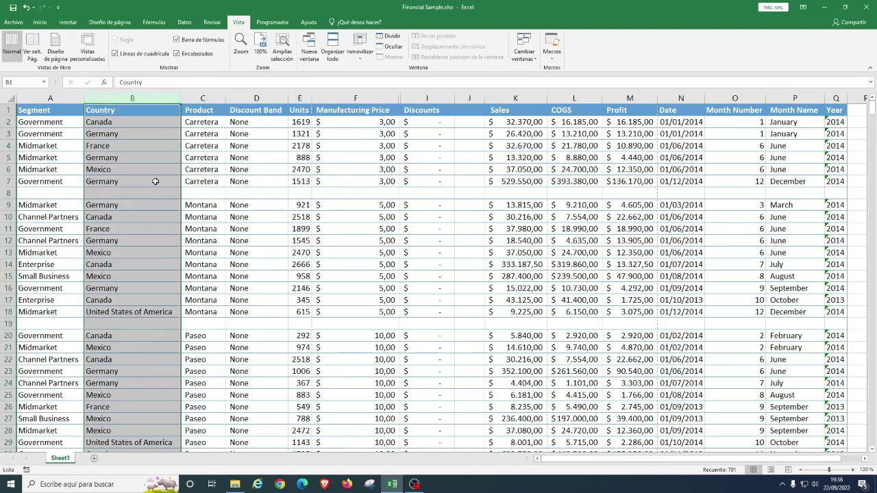
click(183, 219)
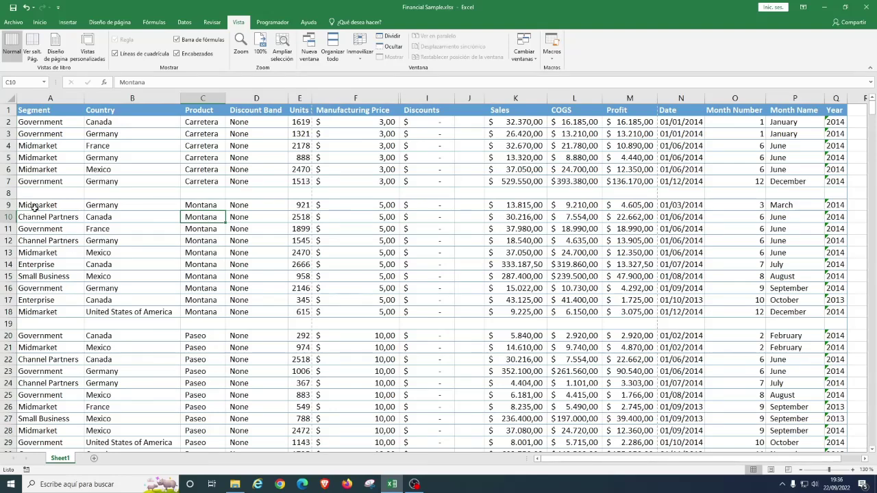
Step: Select the Montana data first as a block of cells, and then as the entire rows 9 to 18
drag(29, 207, 574, 309)
click(171, 231)
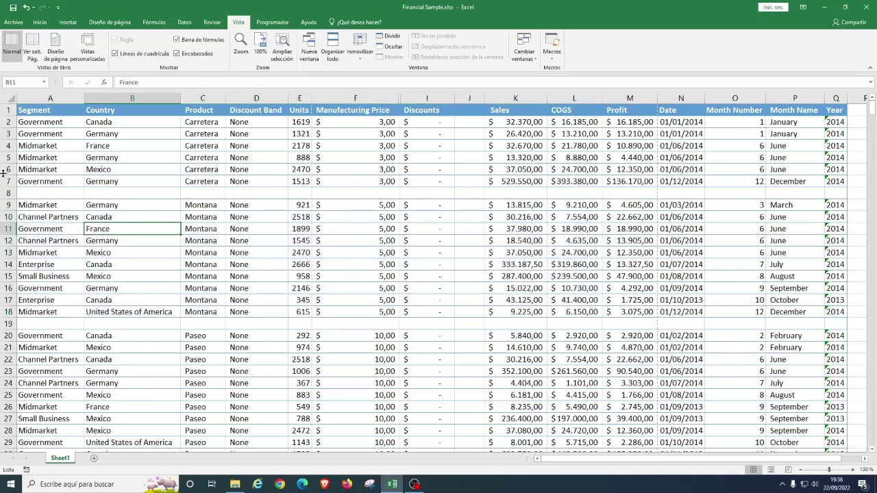
drag(4, 206, 5, 306)
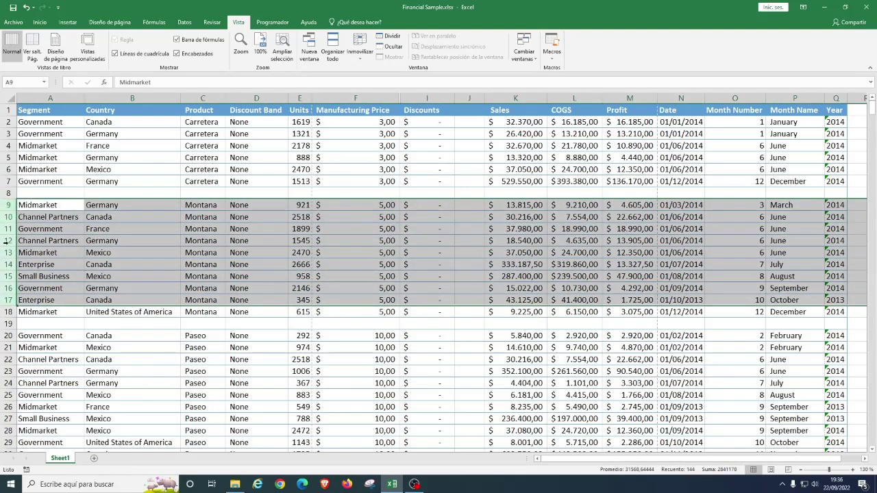
drag(6, 206, 5, 312)
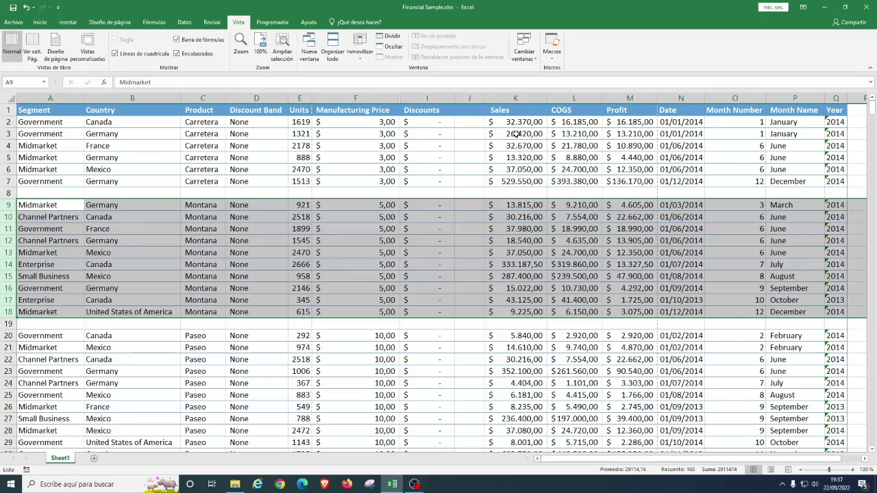
Step: Select the whole Sales column on its own, and then select the Segment, Product and Discount Band columns together, skipping Country
click(487, 99)
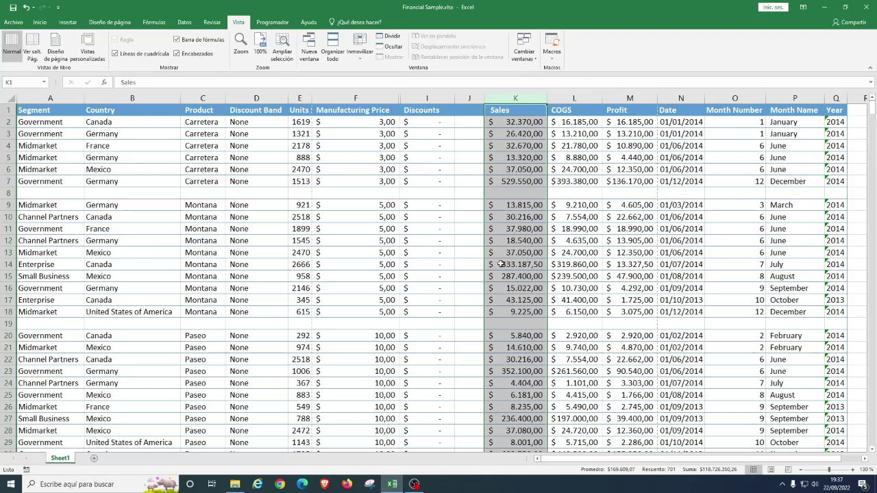
click(255, 240)
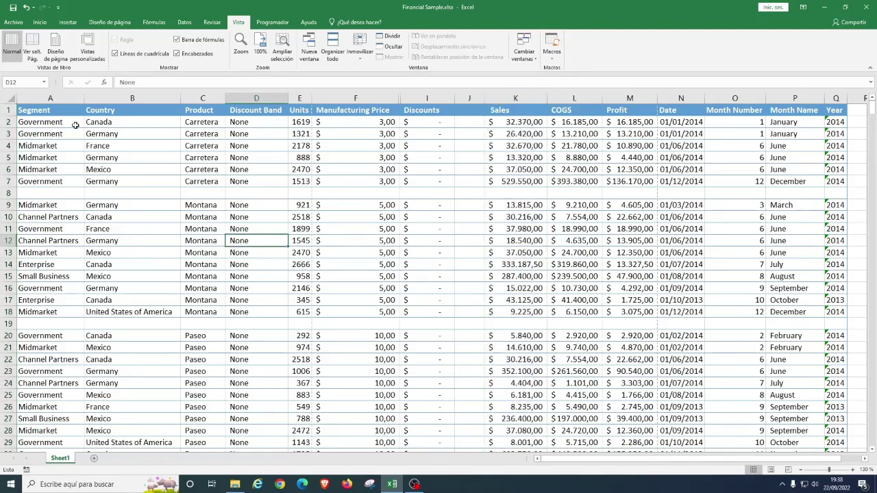
click(50, 98)
ctrl+click(206, 98)
ctrl+click(235, 98)
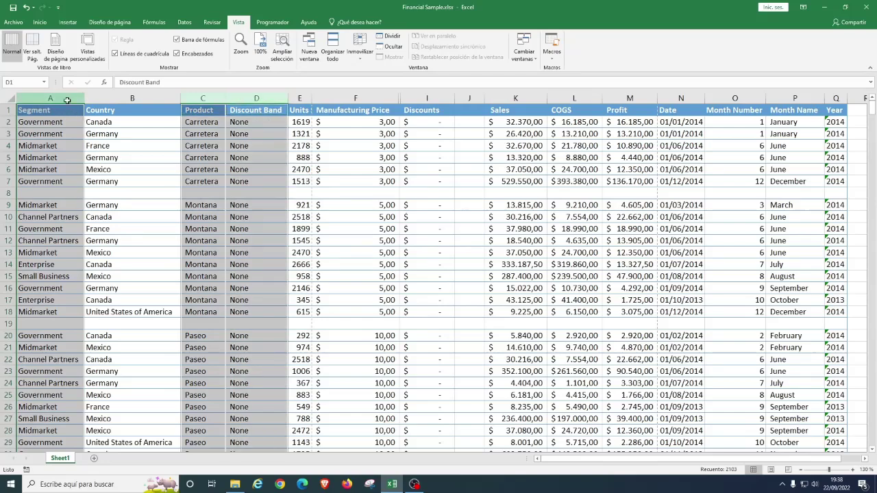
Step: Copy the adjacent Segment through Discount Band columns into a new worksheet and return to Sheet1
drag(72, 98, 248, 98)
key(ctrl+c)
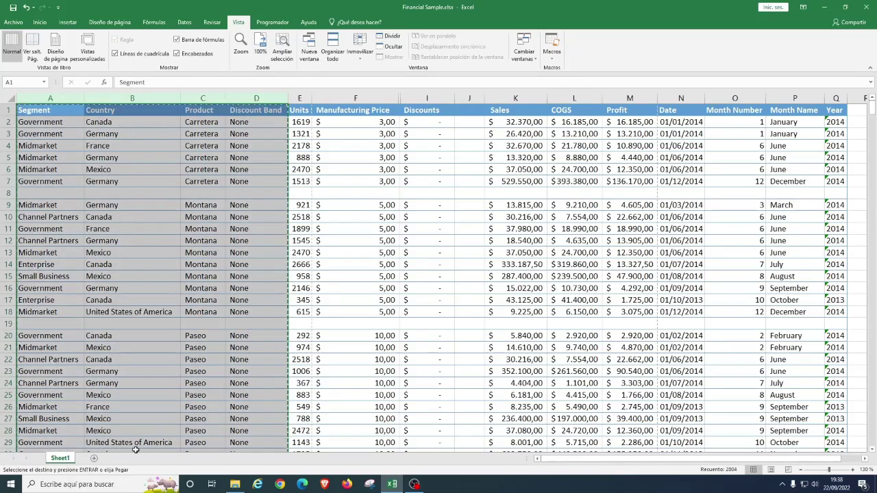
key(shift+F11)
key(ctrl+v)
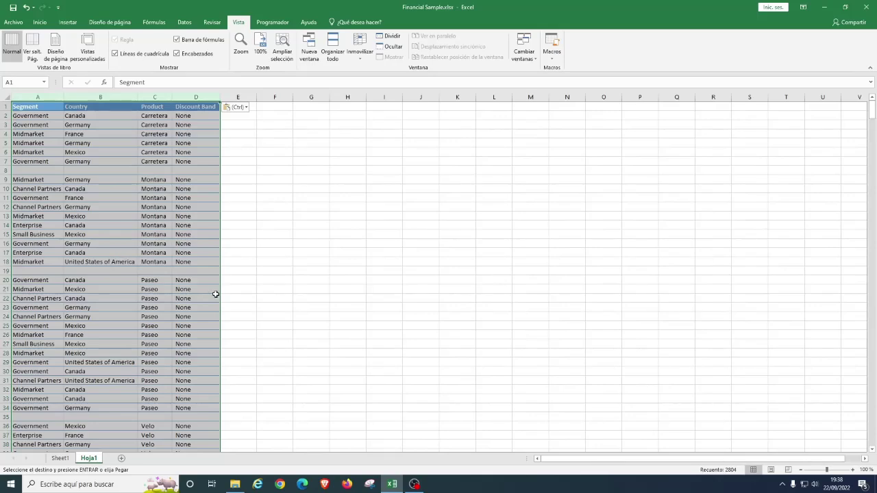
click(6, 97)
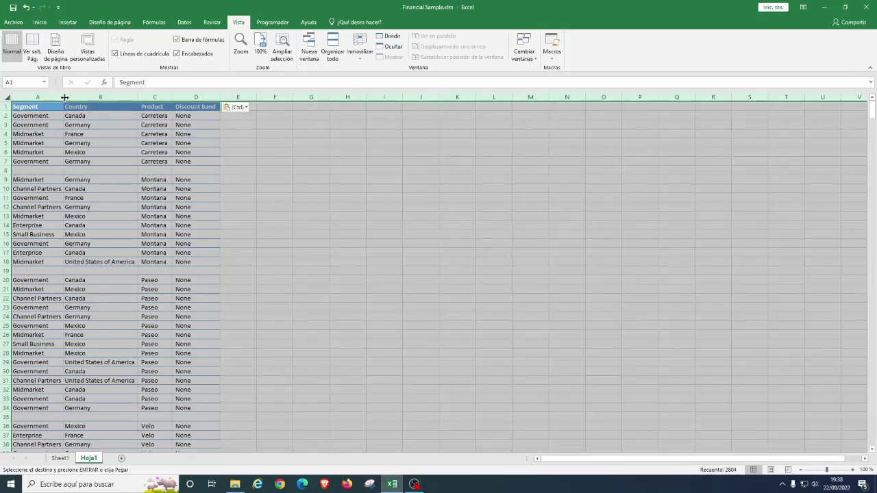
click(60, 457)
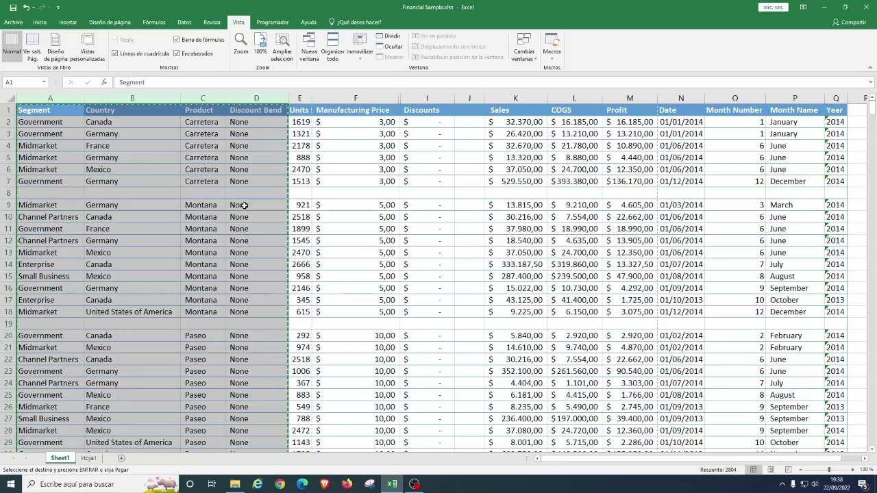
Step: Open the Sort dialog from a Country cell in the Montana block, examine which range it selects, and cancel without sorting
click(339, 243)
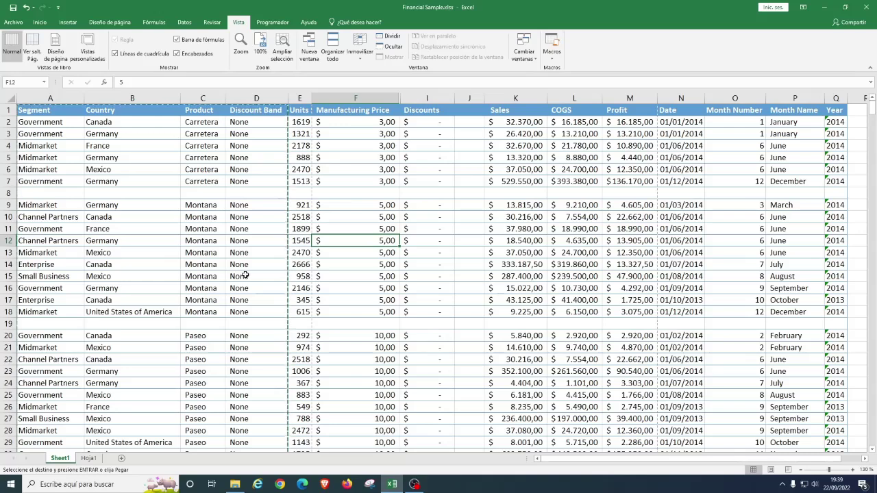
click(184, 22)
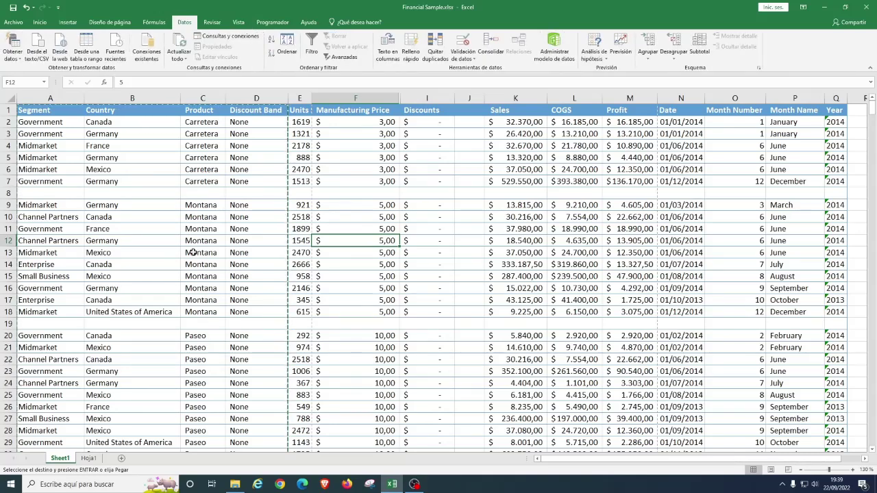
click(144, 263)
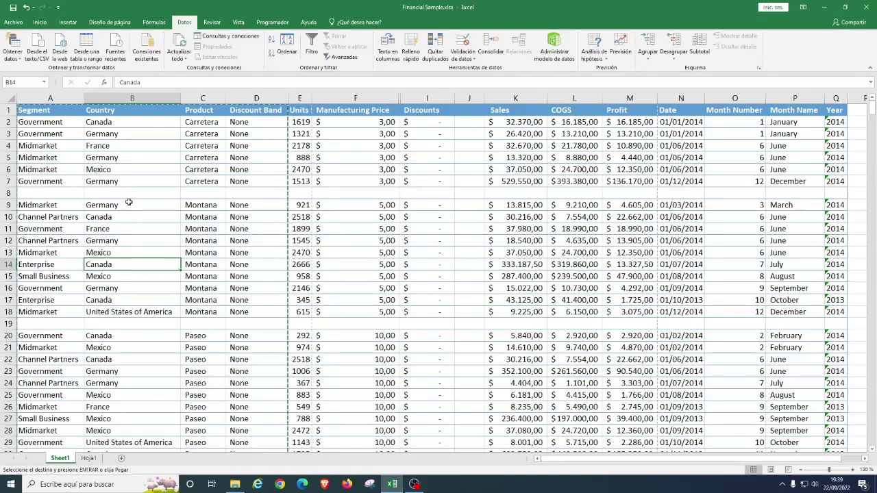
click(7, 194)
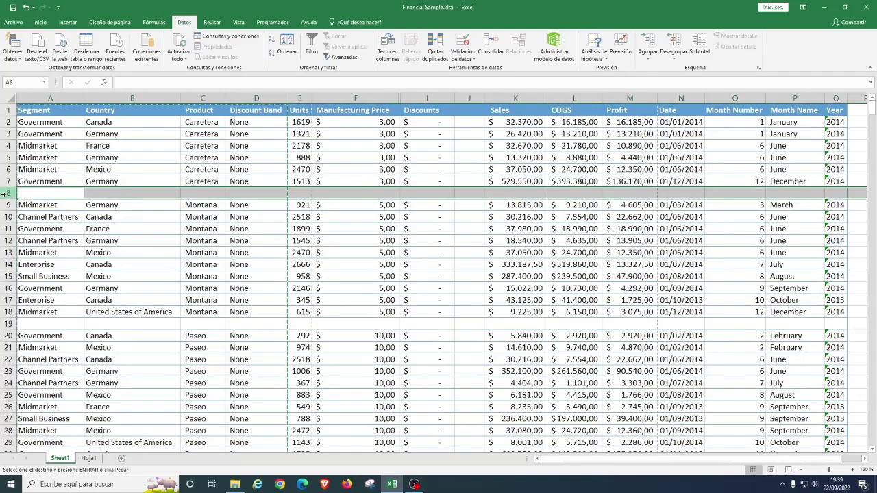
click(89, 221)
click(137, 254)
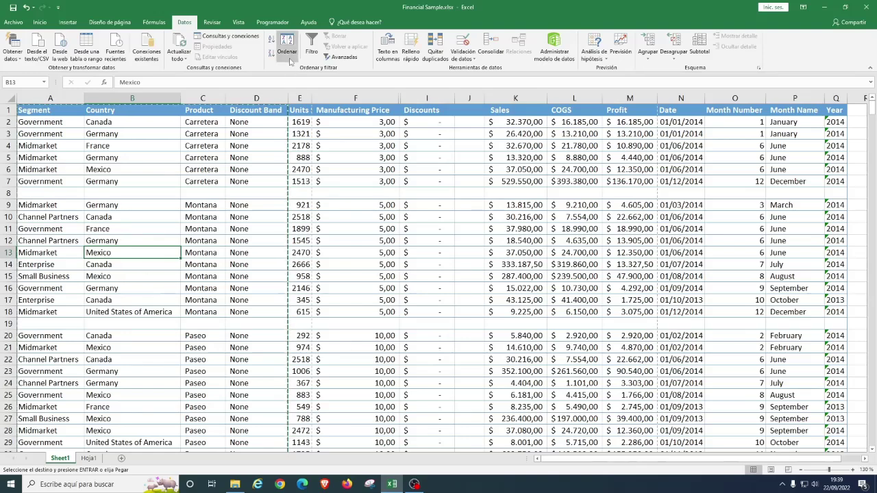
click(286, 46)
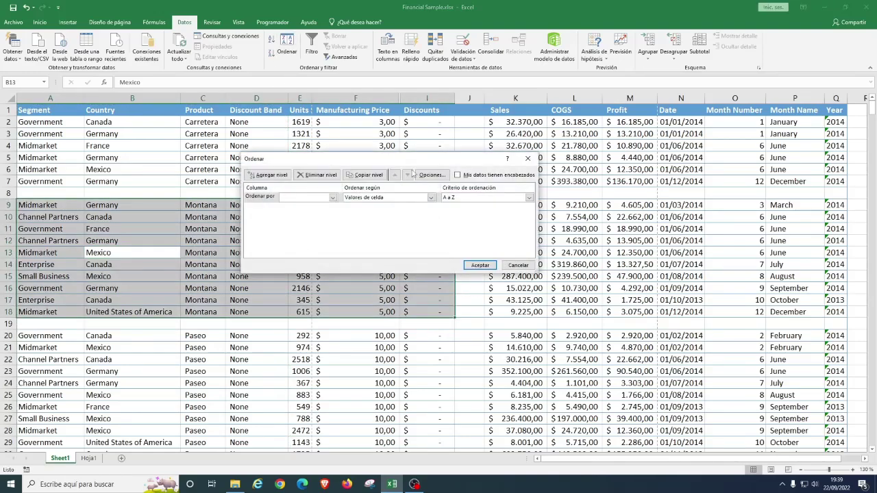
drag(416, 159, 654, 83)
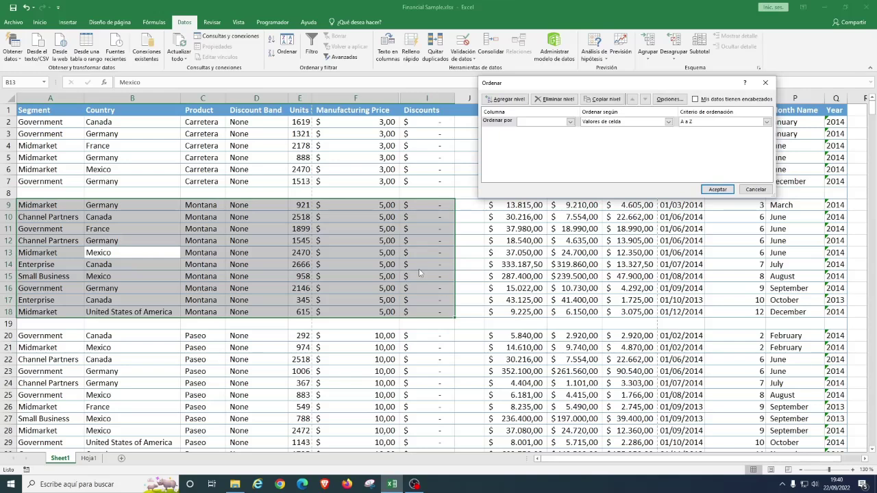
click(756, 189)
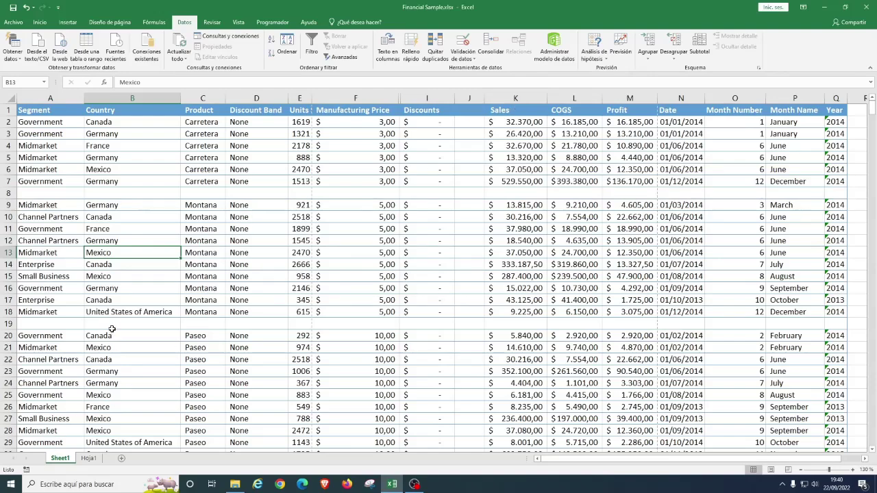
Step: Undo the insertion of the empty rows that separate the product groups
key(ctrl+z)
key(ctrl+z)
key(ctrl+z)
key(ctrl+z)
key(ctrl+z)
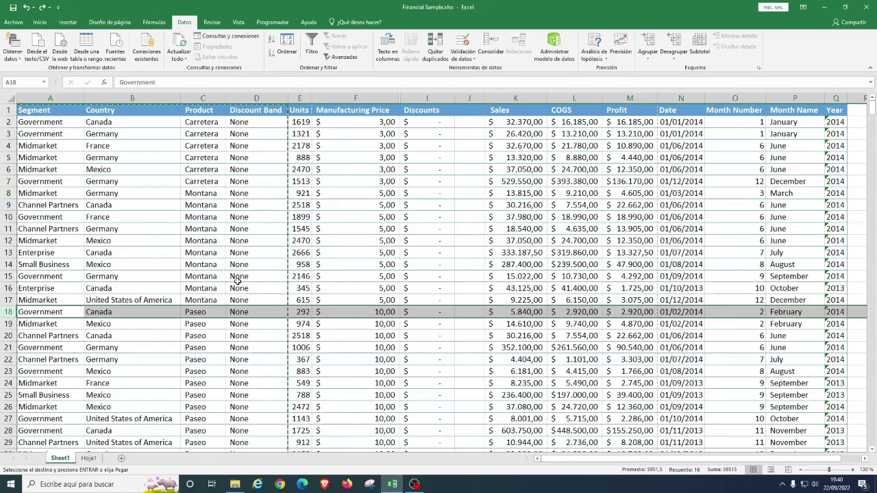
Step: Undo the width change and the insertion of the empty column before Sales
key(ctrl+z)
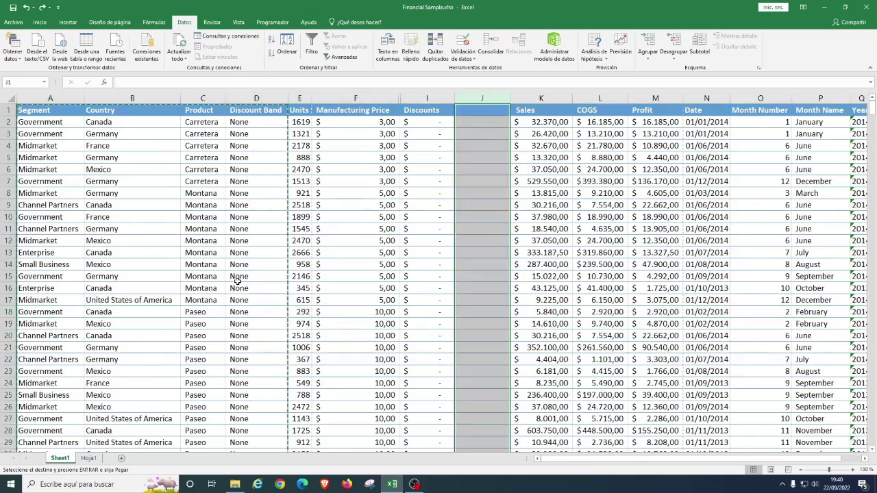
key(ctrl+z)
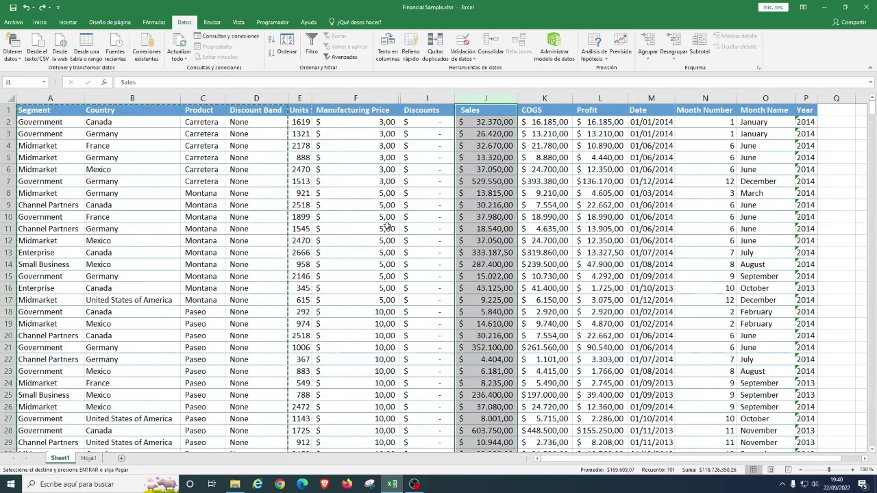
key(ctrl+z)
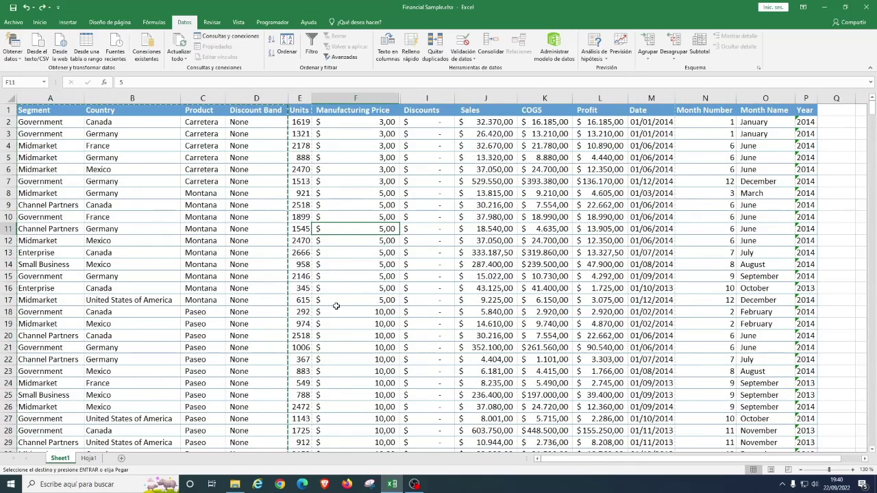
Step: Open the Sort dialog from a Profit cell in the Paseo rows, examine the range it selects, and cancel
click(607, 341)
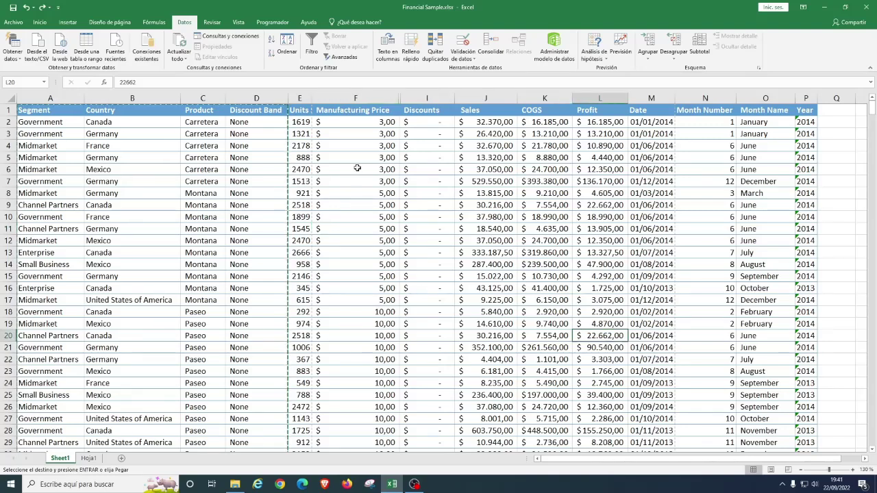
click(294, 56)
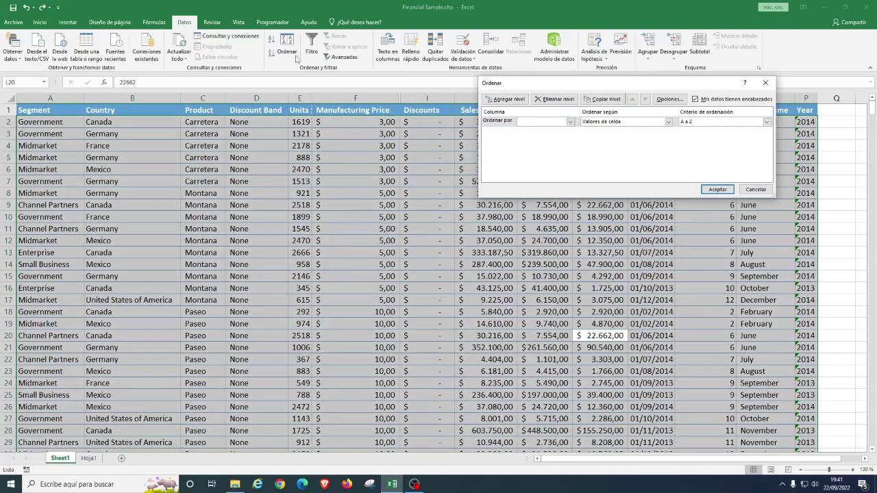
click(756, 189)
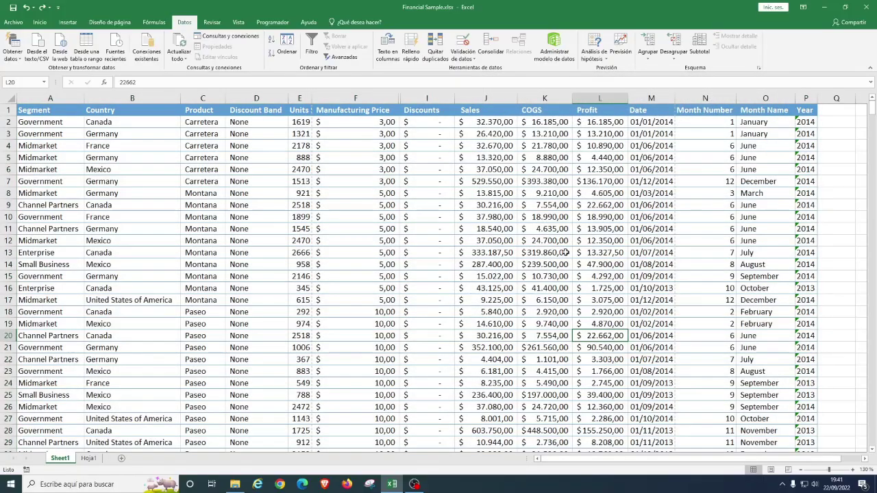
Step: Zoom the sheet out to 10%, check the range the Sort dialog selects, and close it without choosing a sort column
scroll(559, 274, down, 1)
scroll(558, 274, down, 7)
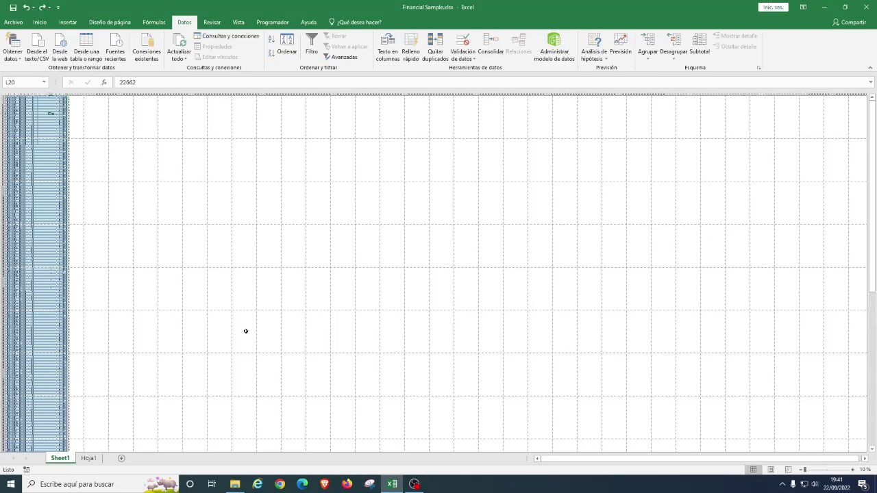
click(286, 42)
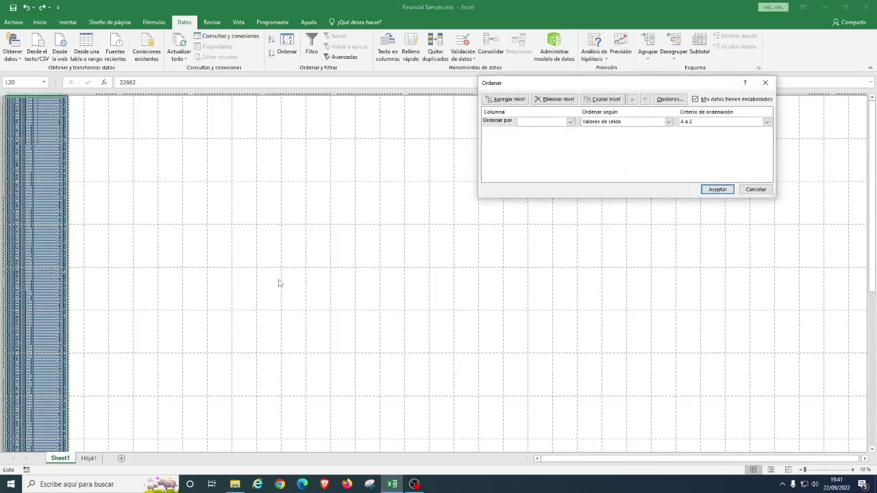
click(717, 189)
Step: Check which range the Sort dialog selects from cell F567, far down the data, and cancel without sorting
drag(873, 292, 872, 339)
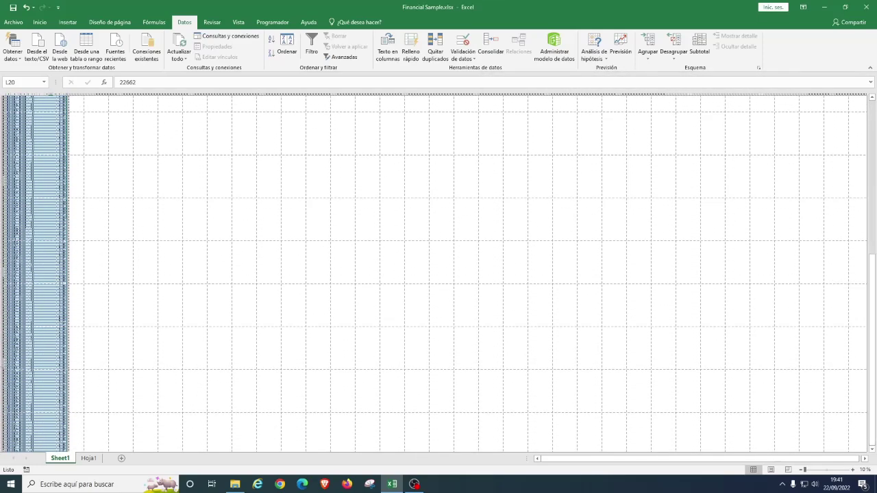
click(32, 330)
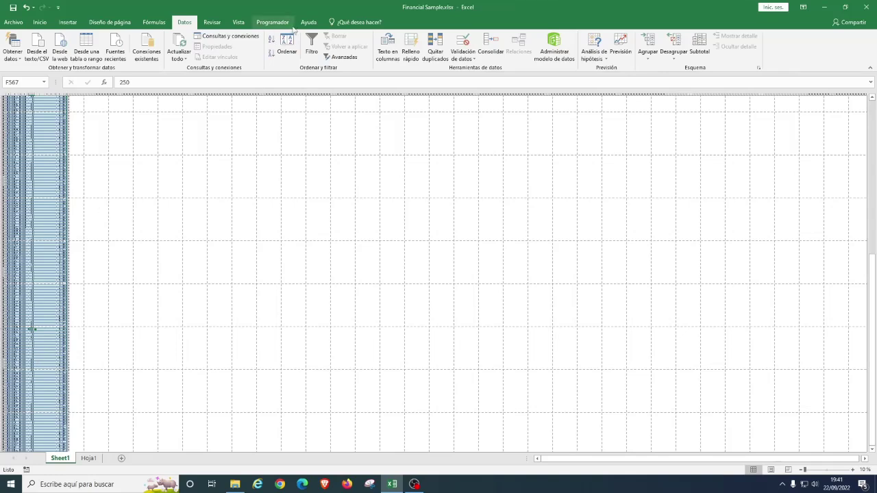
click(287, 44)
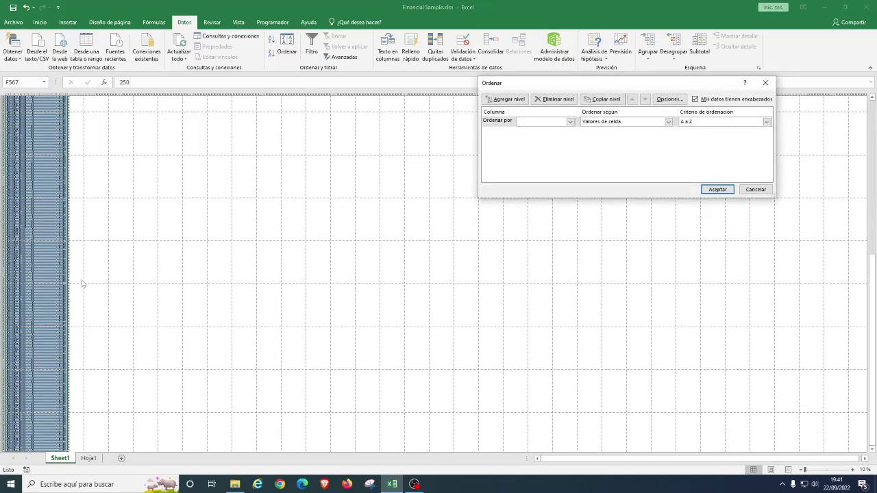
click(755, 189)
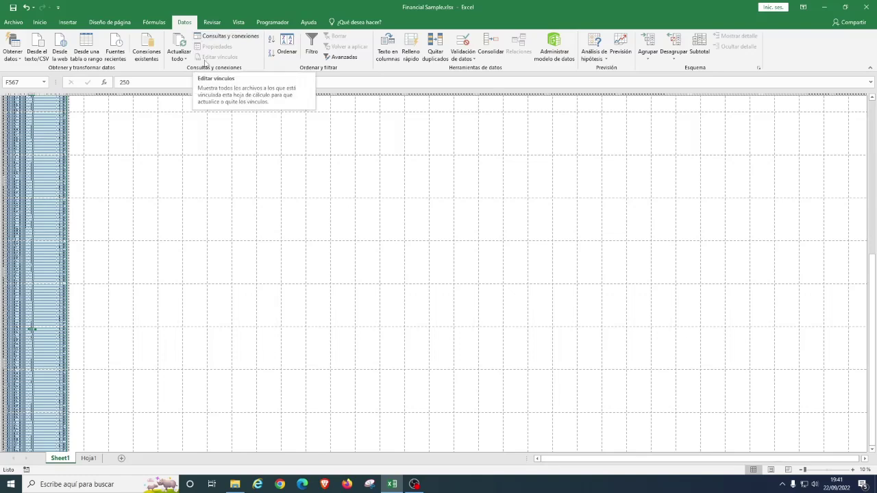
Step: Restore the sheet's zoom to 100% and go back up through the Medium discount band rows
click(237, 21)
click(260, 48)
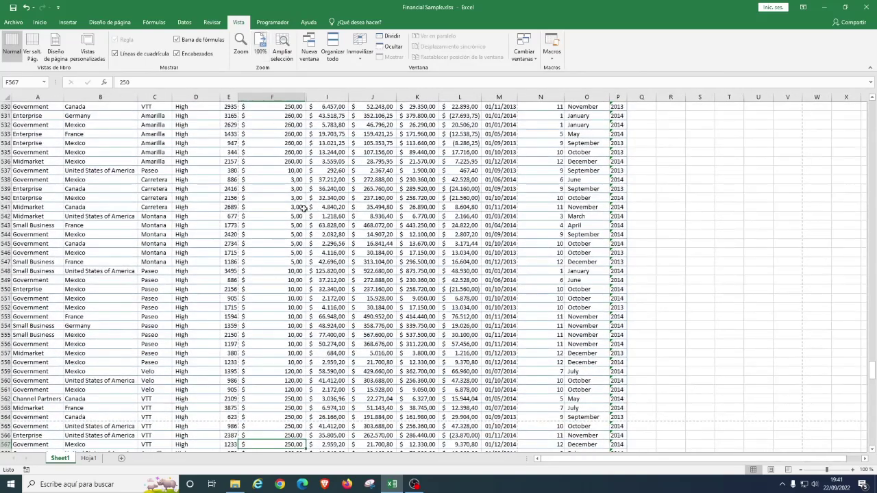
scroll(312, 222, up, 20)
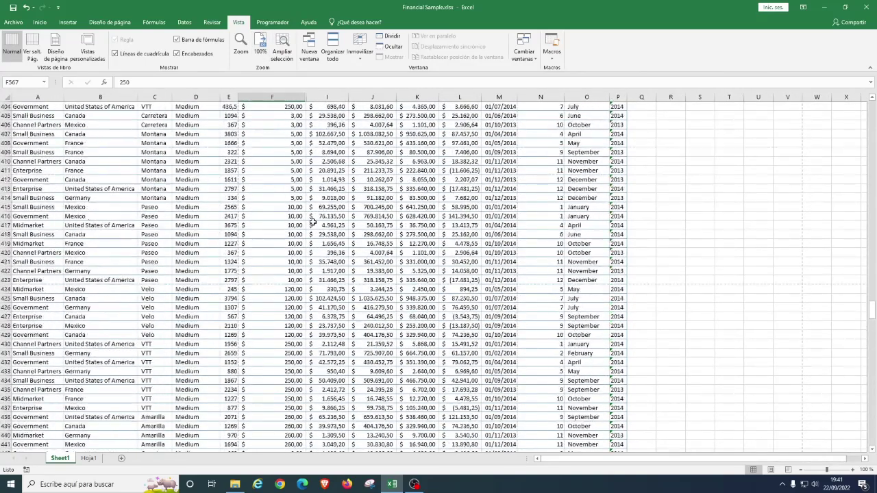
scroll(312, 223, up, 11)
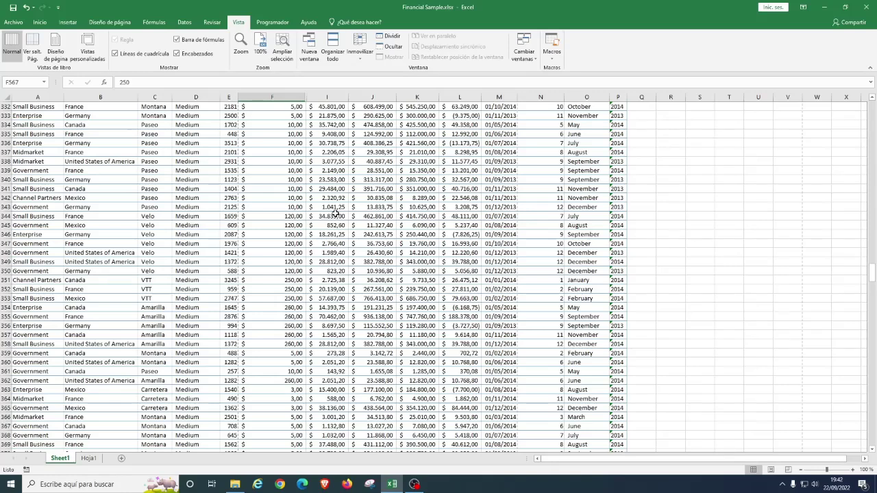
Step: Hide the Hoja1 worksheet, unhide it, and return to Sheet1
right_click(91, 461)
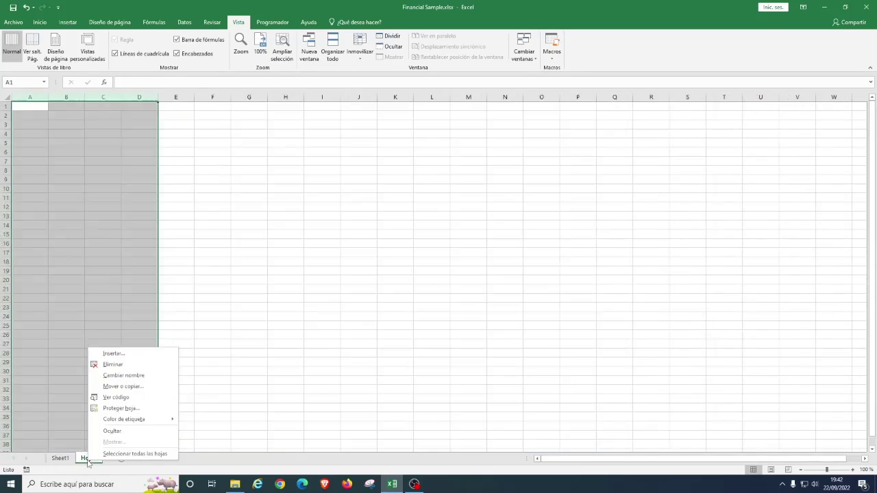
click(112, 431)
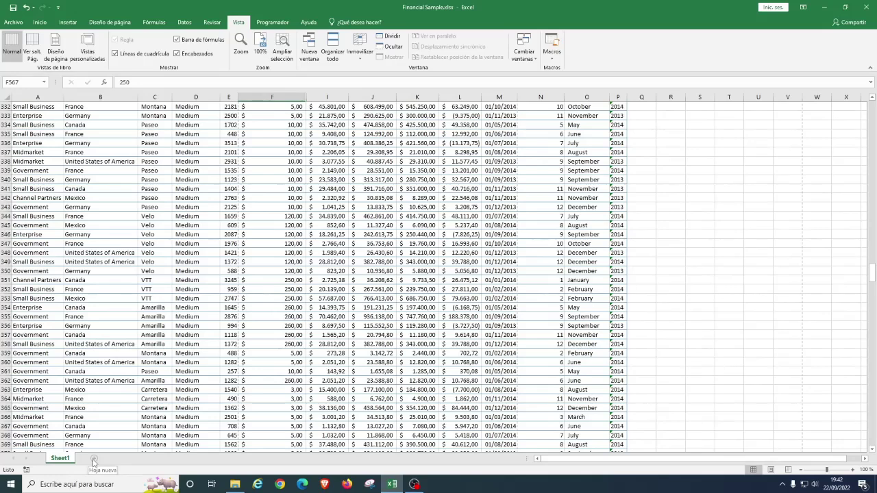
right_click(72, 459)
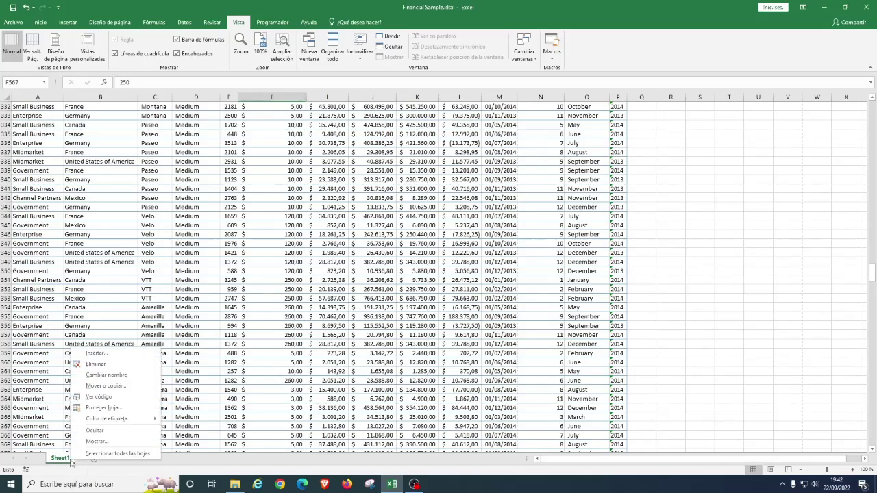
click(109, 442)
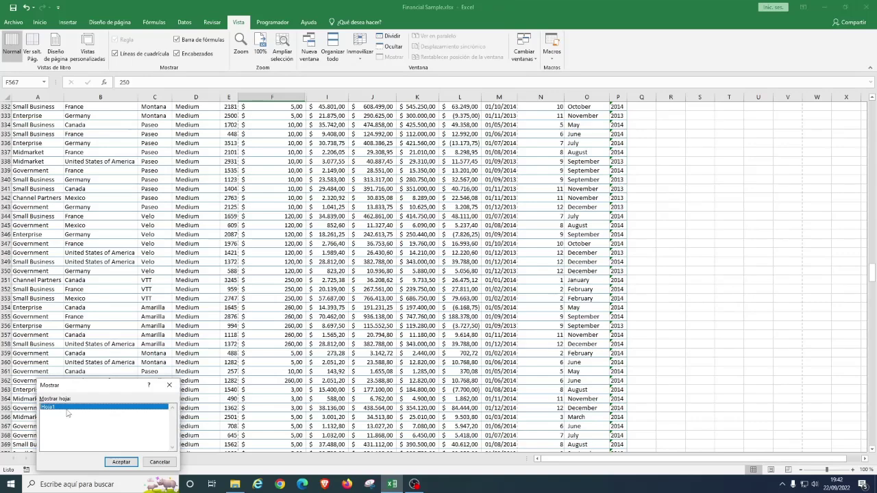
click(108, 460)
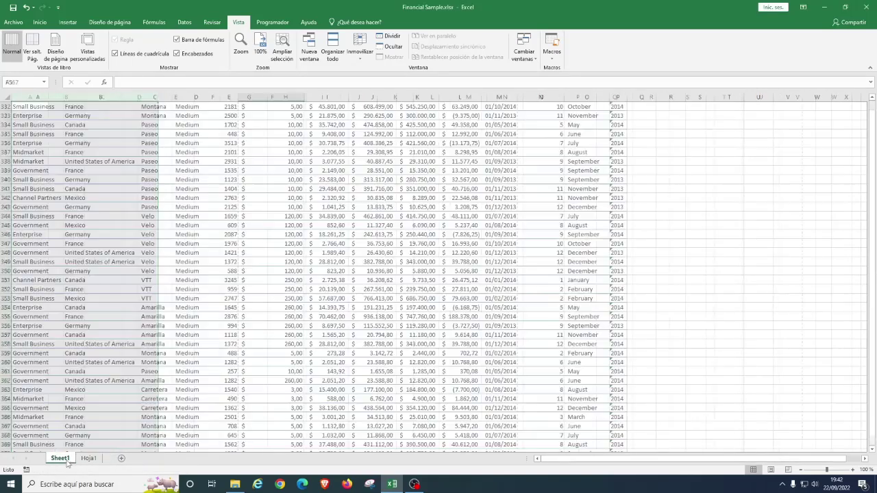
click(62, 457)
Step: Look at the options for the Manufacturing Price column, and then hide the Hoja1 worksheet again
right_click(290, 97)
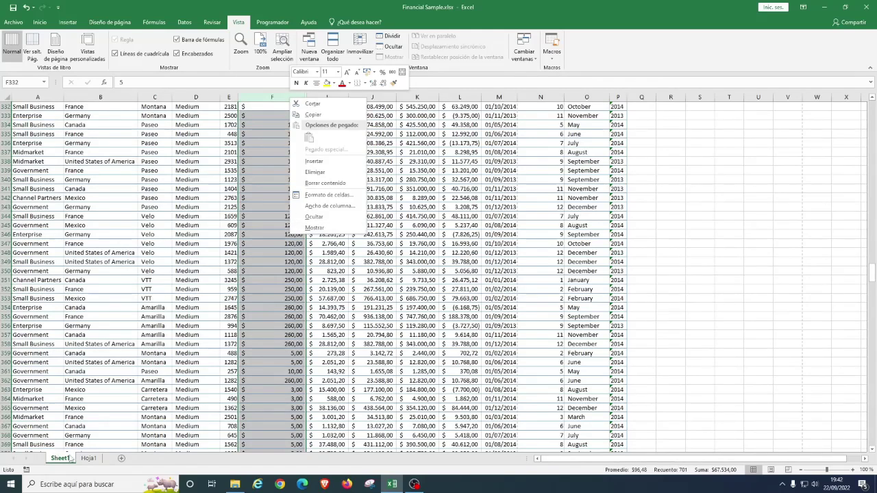
right_click(93, 458)
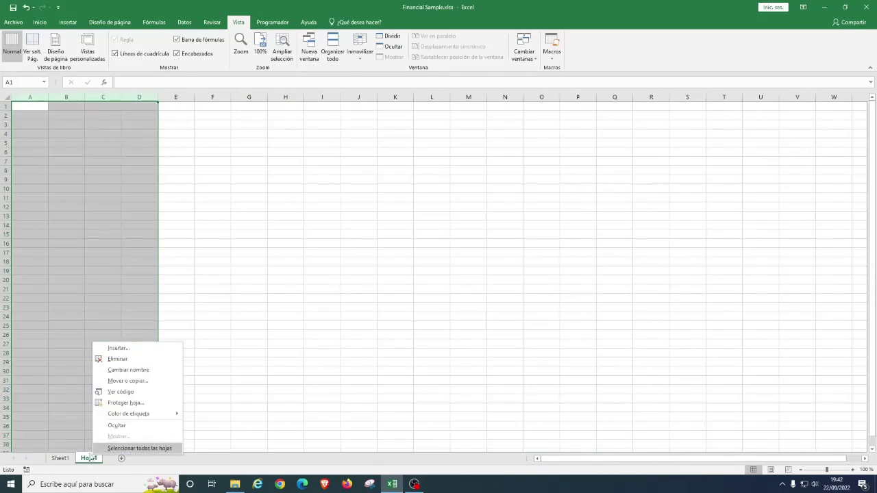
click(123, 429)
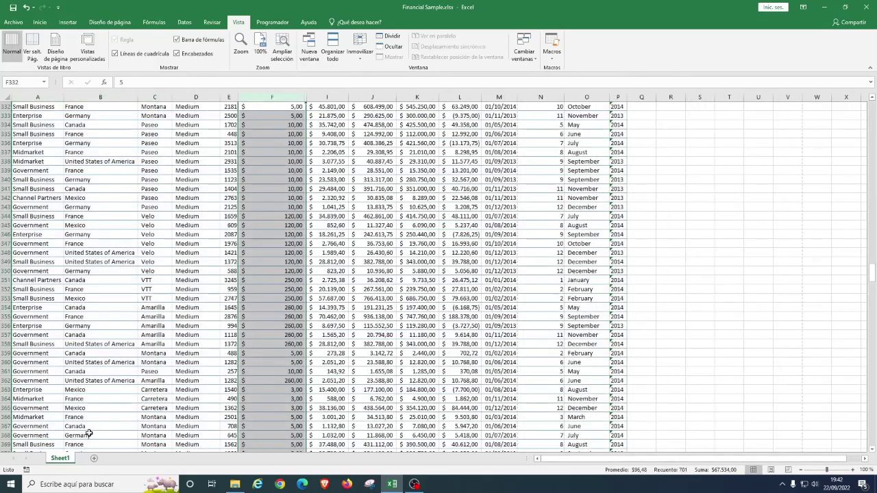
Step: Look at the sheet options of Sheet1, and then insert an empty column before the Sales column
right_click(71, 461)
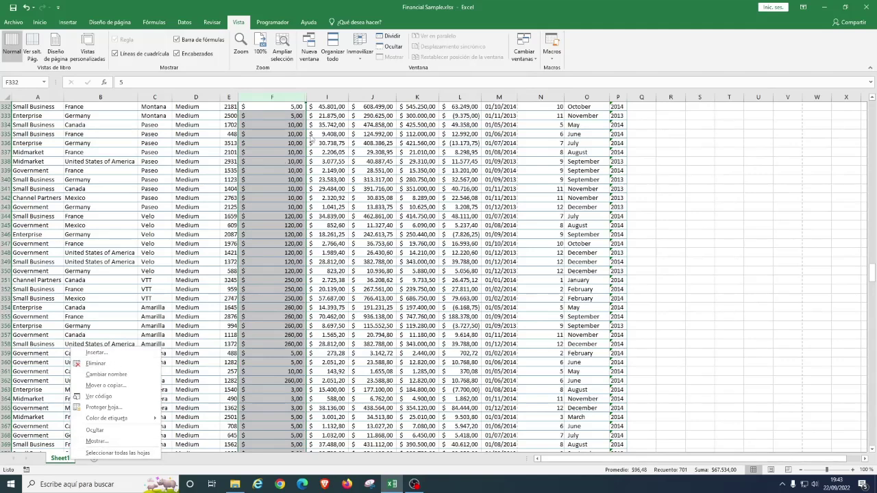
click(367, 93)
right_click(367, 93)
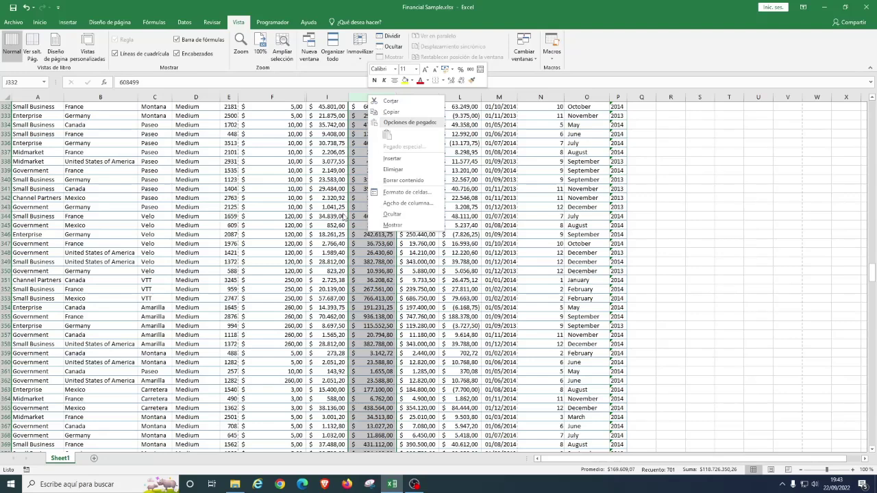
click(399, 159)
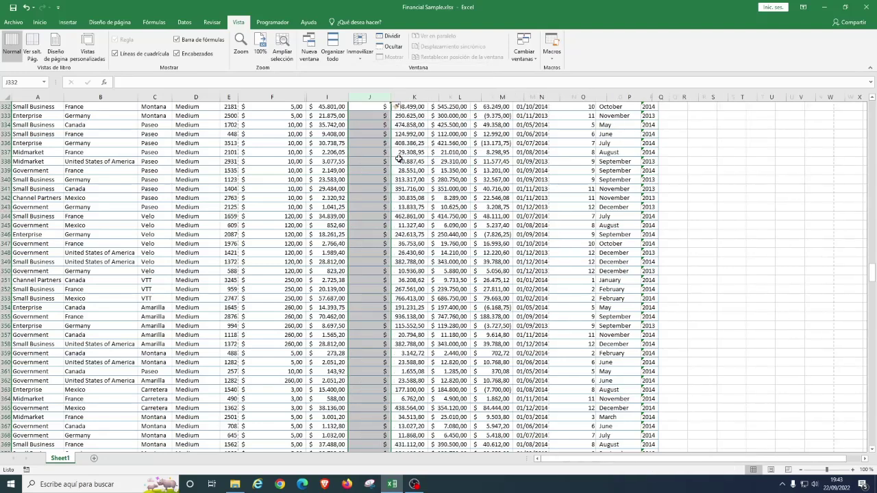
Step: Open the dialog for inserting a sheet, examine the sheet types it offers, and cancel without inserting one
right_click(71, 458)
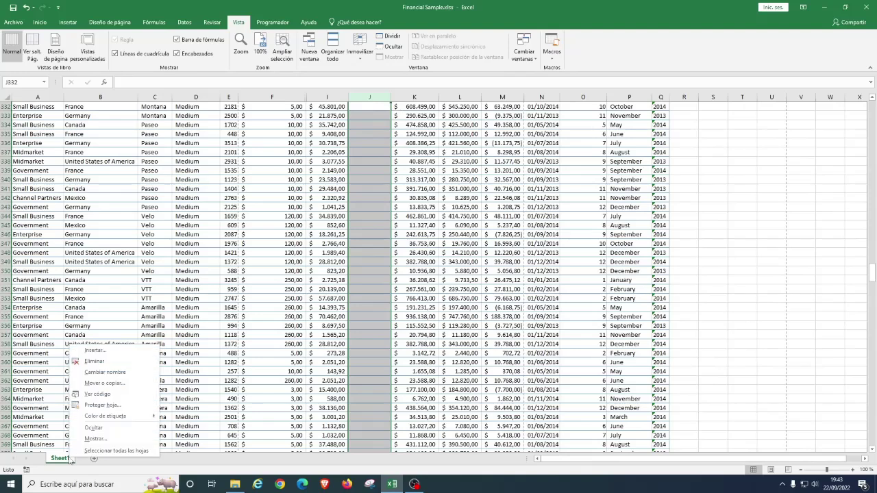
click(118, 351)
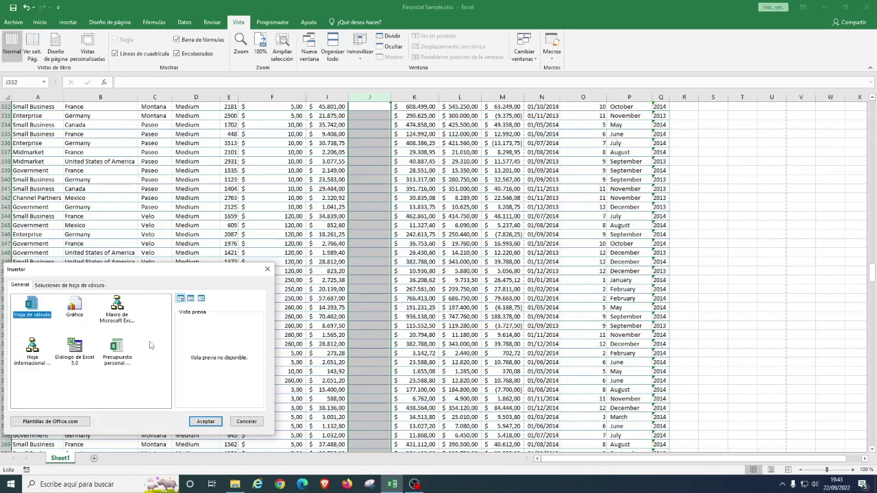
click(245, 423)
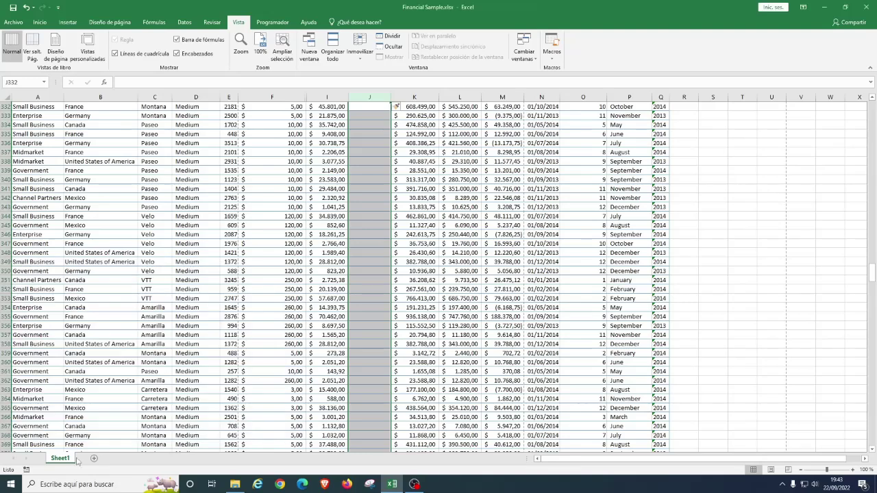
Step: Unhide the Hoja1 worksheet from the list of hidden sheets and switch back to Sheet1
right_click(66, 457)
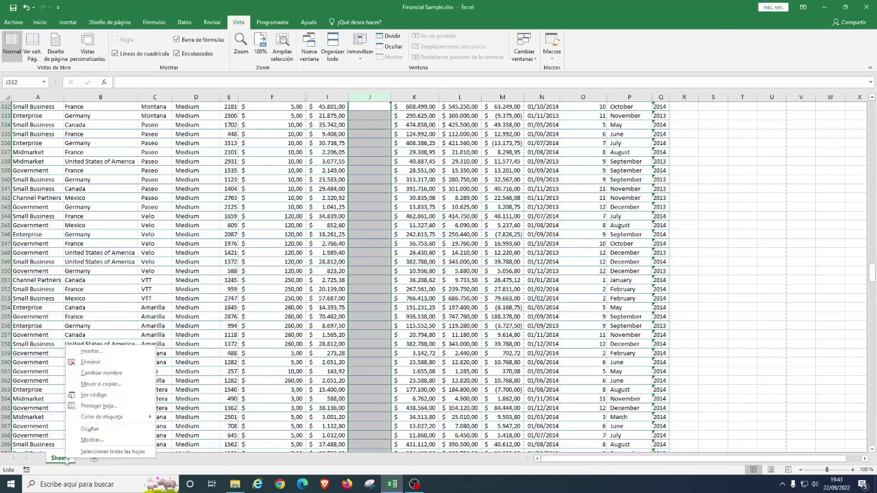
click(101, 440)
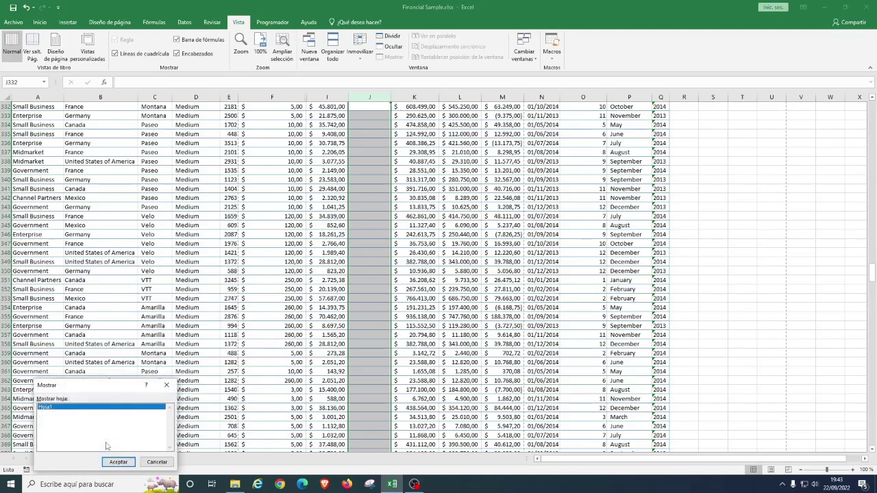
click(119, 462)
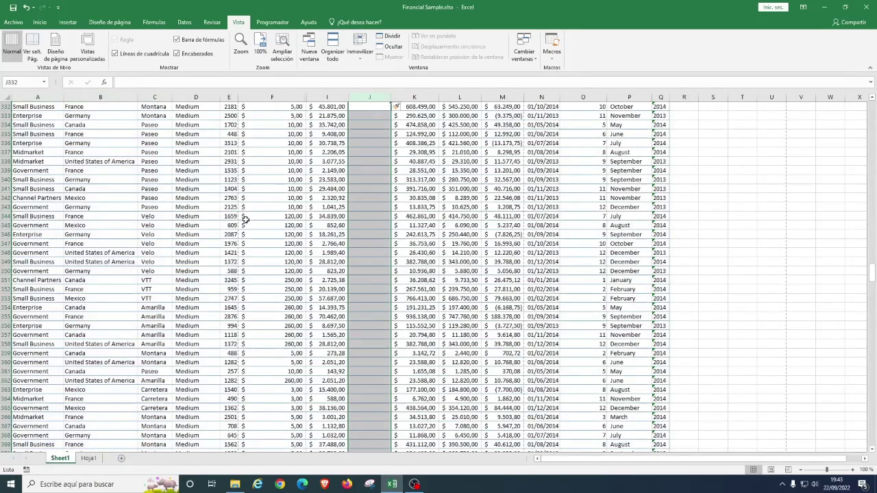
click(60, 458)
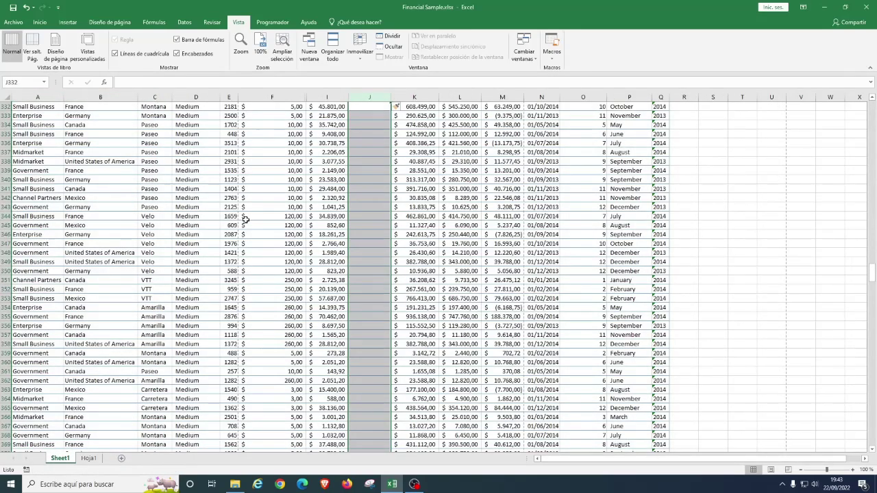